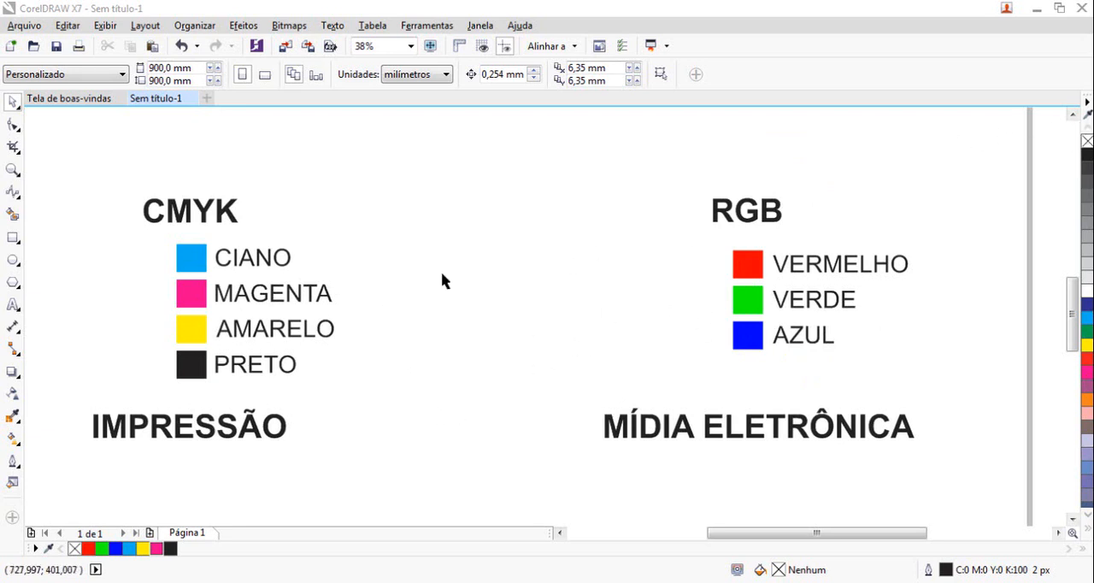
Display the default RGB colour palette (Paleta RGB padrão) as a floating palette near the CMYK list
click(483, 29)
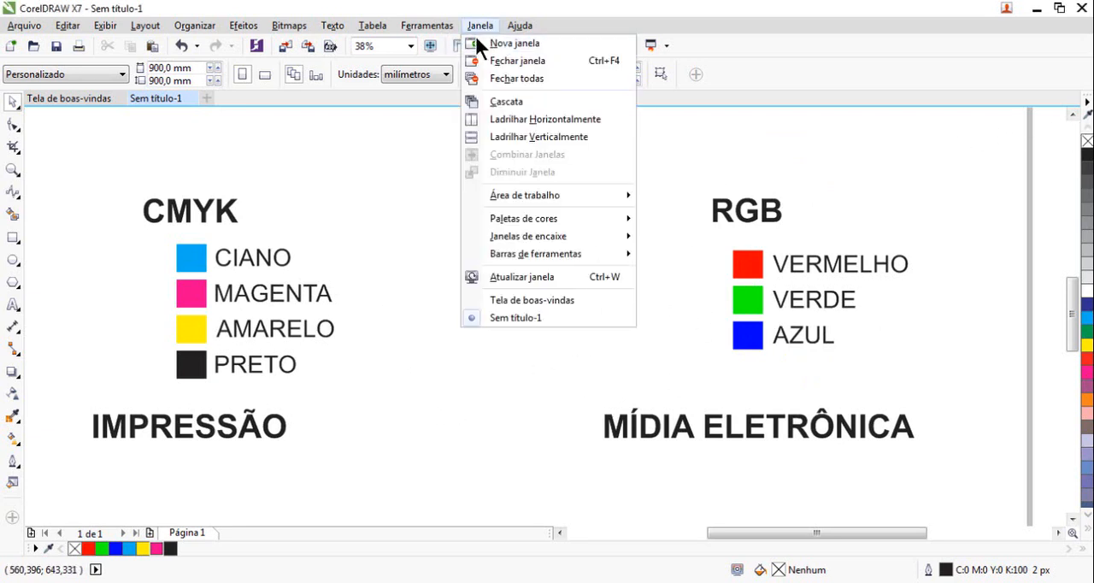
mouse_move(502, 219)
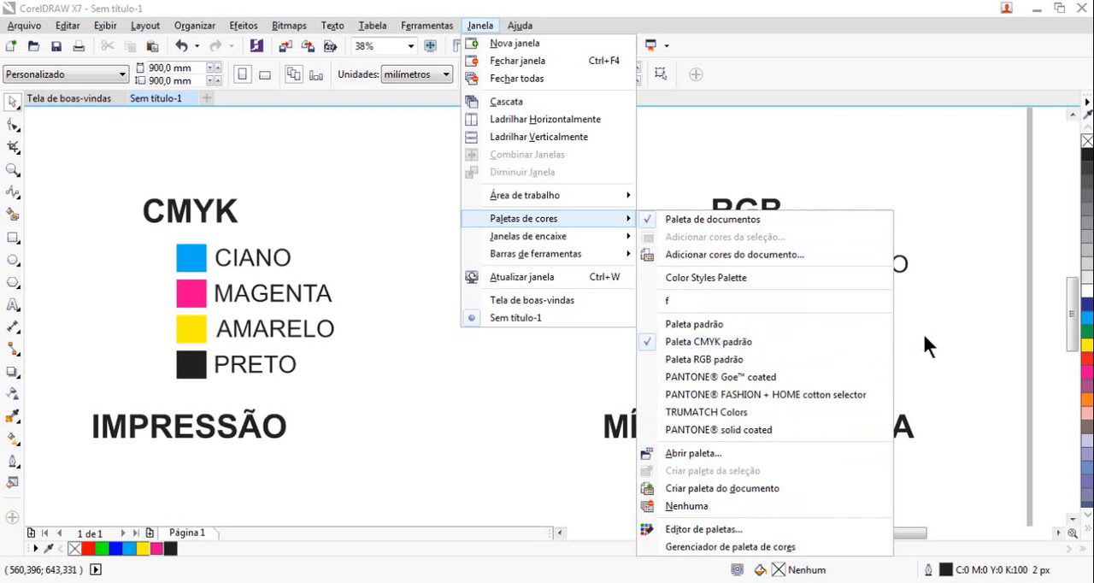
click(702, 357)
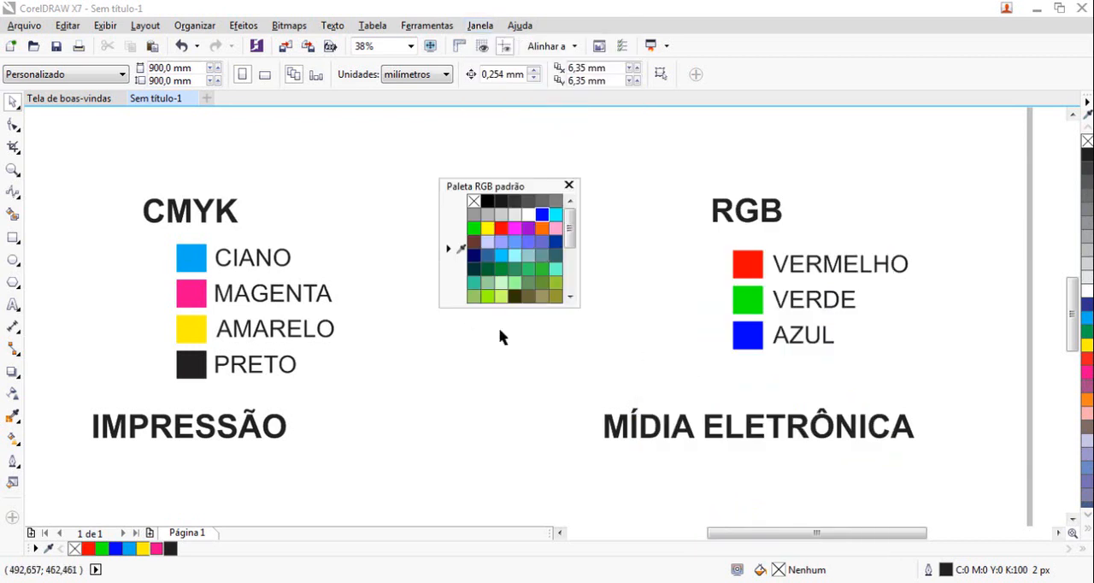
drag(479, 186, 369, 163)
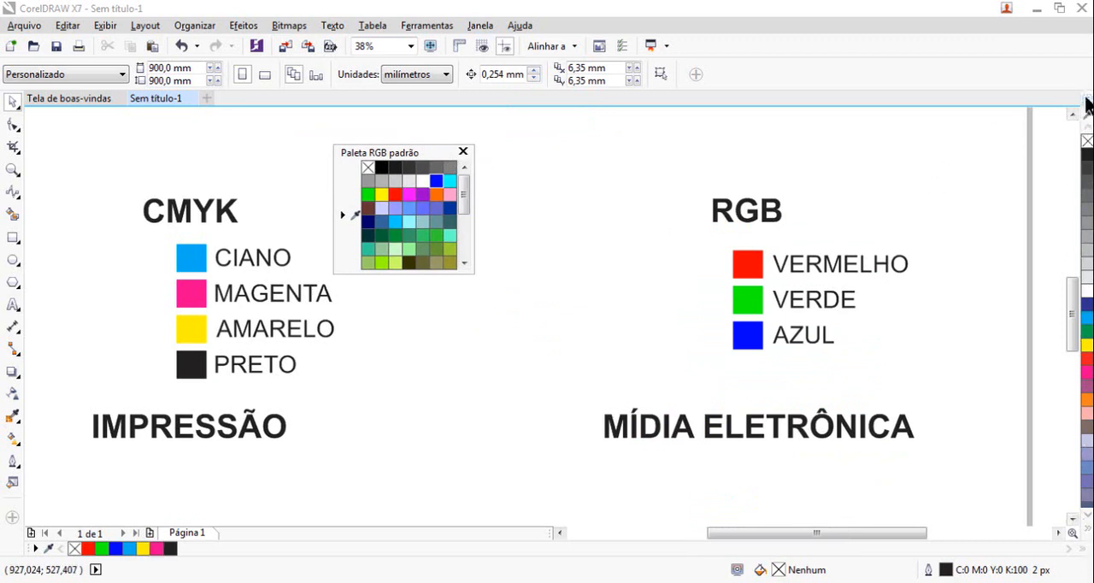
Float the default CMYK palette beside the CMYK heading and place the RGB palette beside the RGB heading
drag(1084, 94, 193, 182)
drag(370, 158, 895, 132)
drag(236, 186, 403, 143)
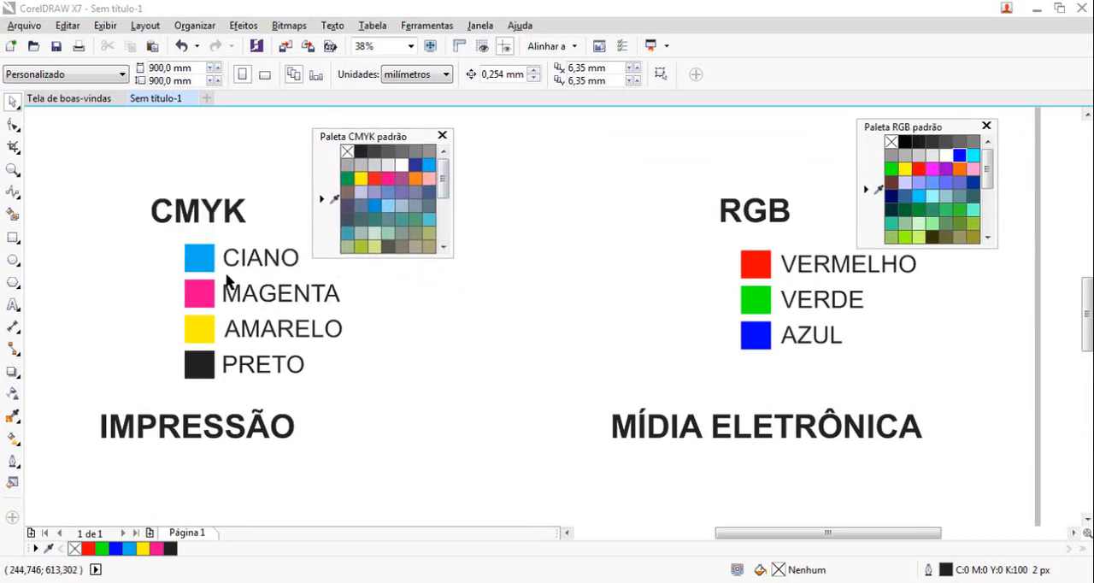
drag(384, 139, 366, 135)
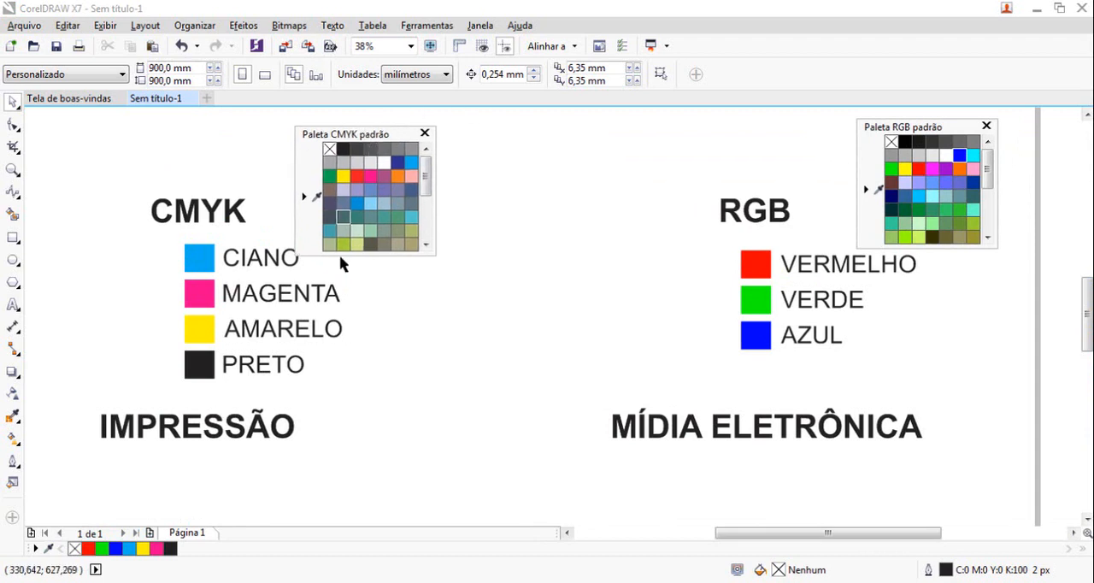
click(480, 25)
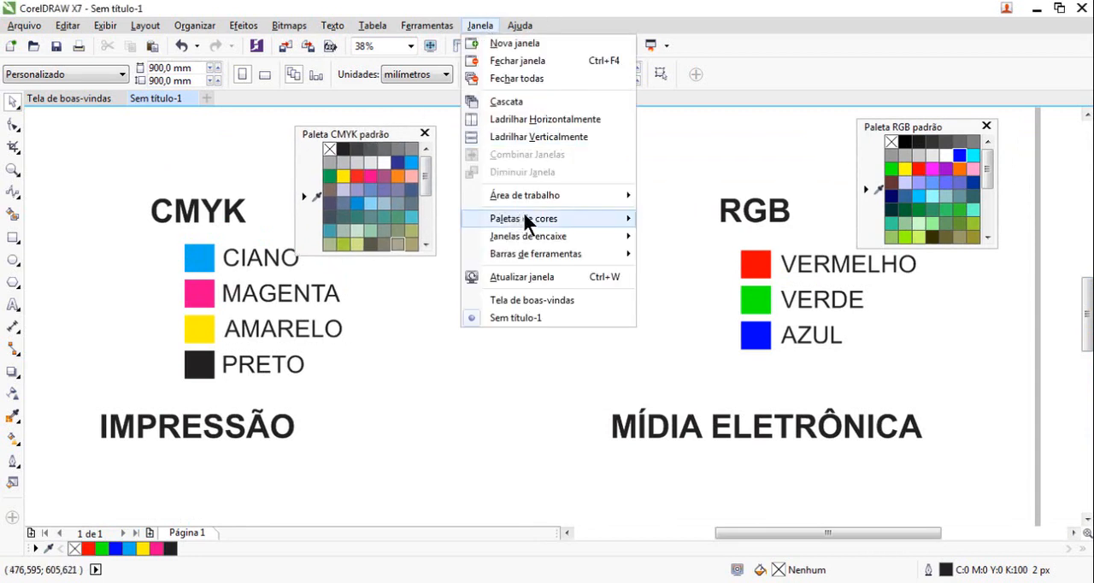
mouse_move(587, 219)
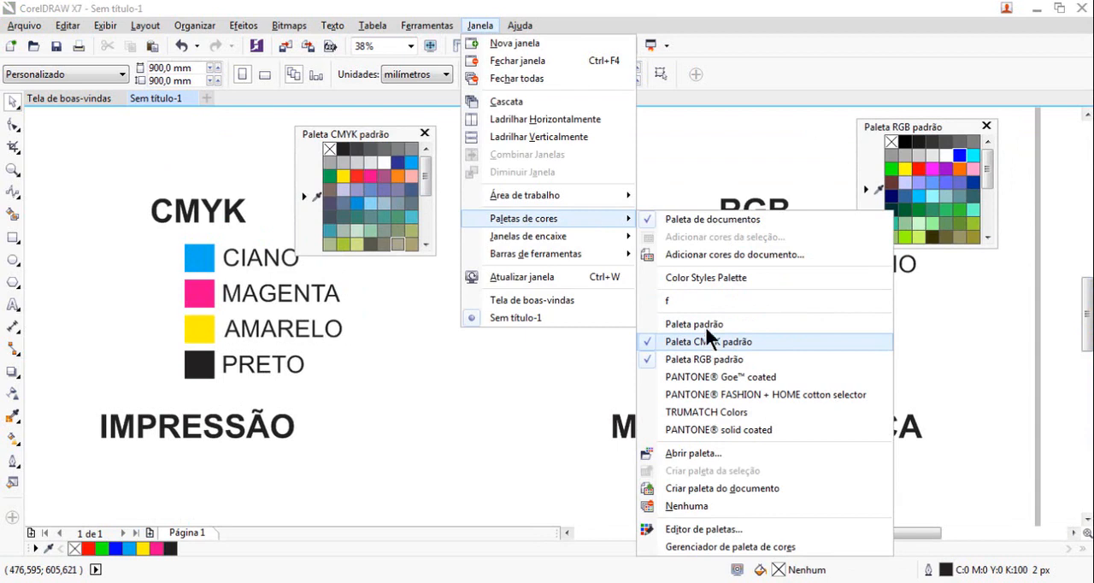
click(776, 140)
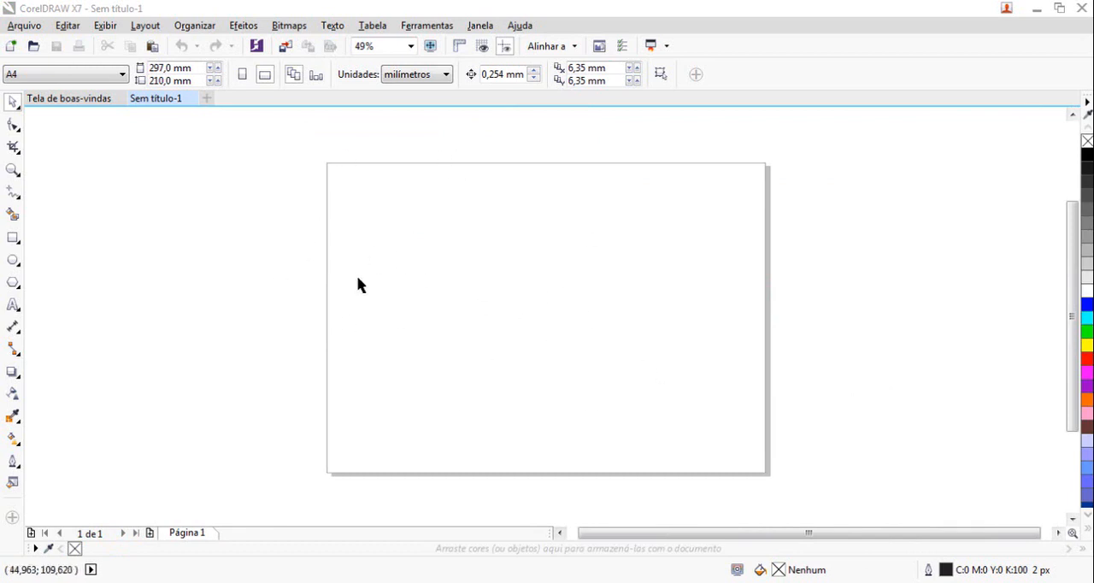
Float the docked default RGB palette beside the blank A4 page and display the default CMYK palette as well
click(1041, 210)
drag(1088, 101, 91, 145)
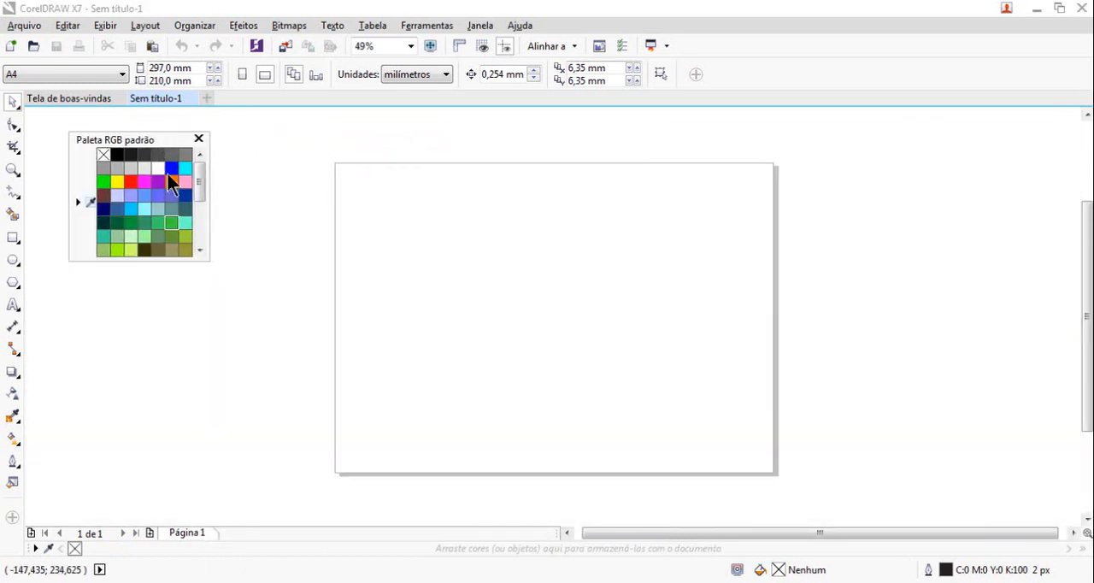
right_click(282, 145)
mouse_move(341, 173)
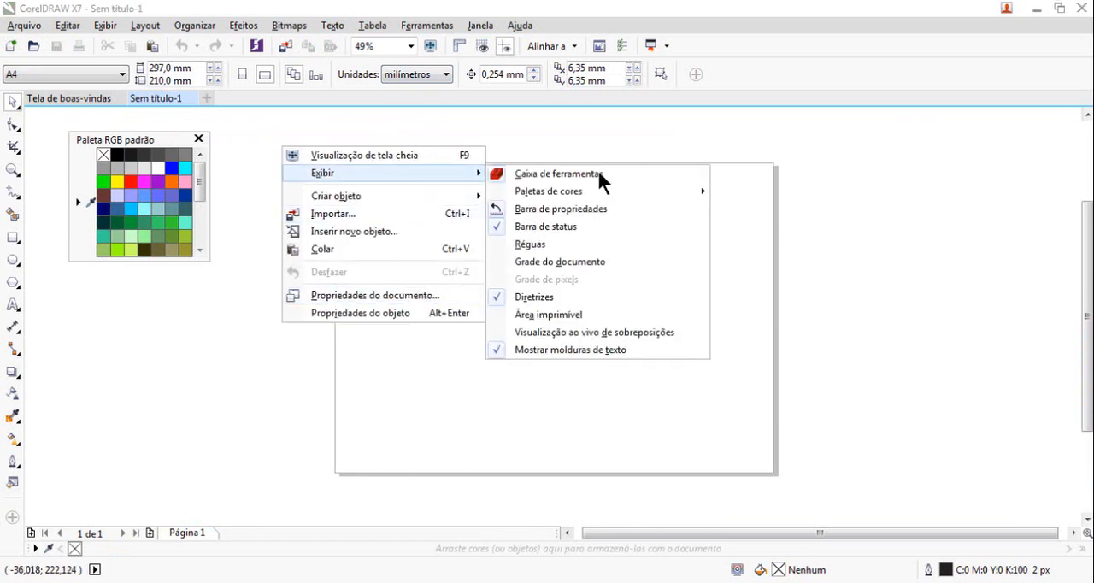
mouse_move(672, 193)
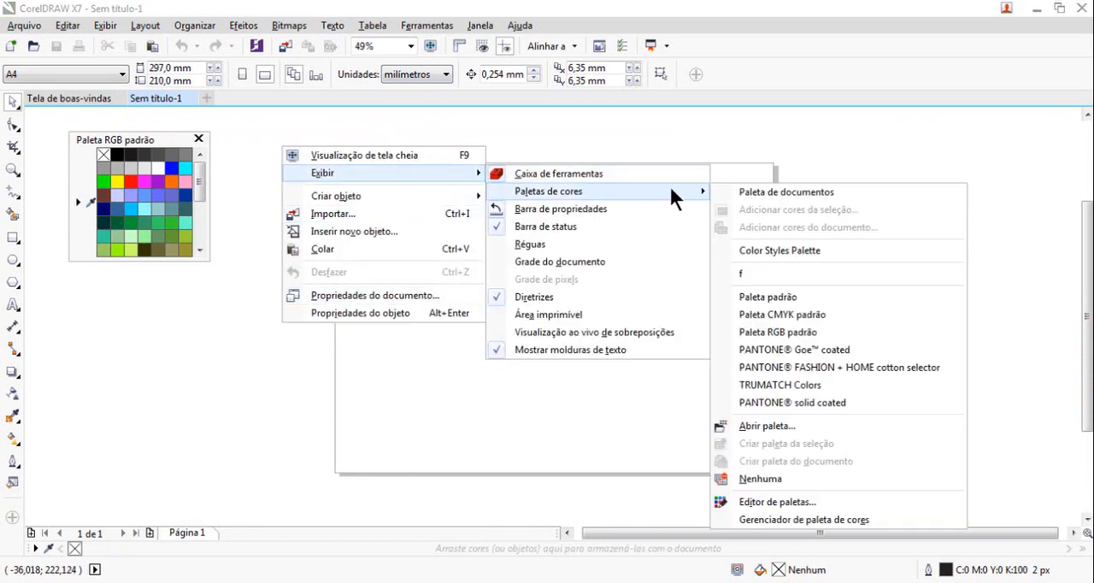
click(791, 313)
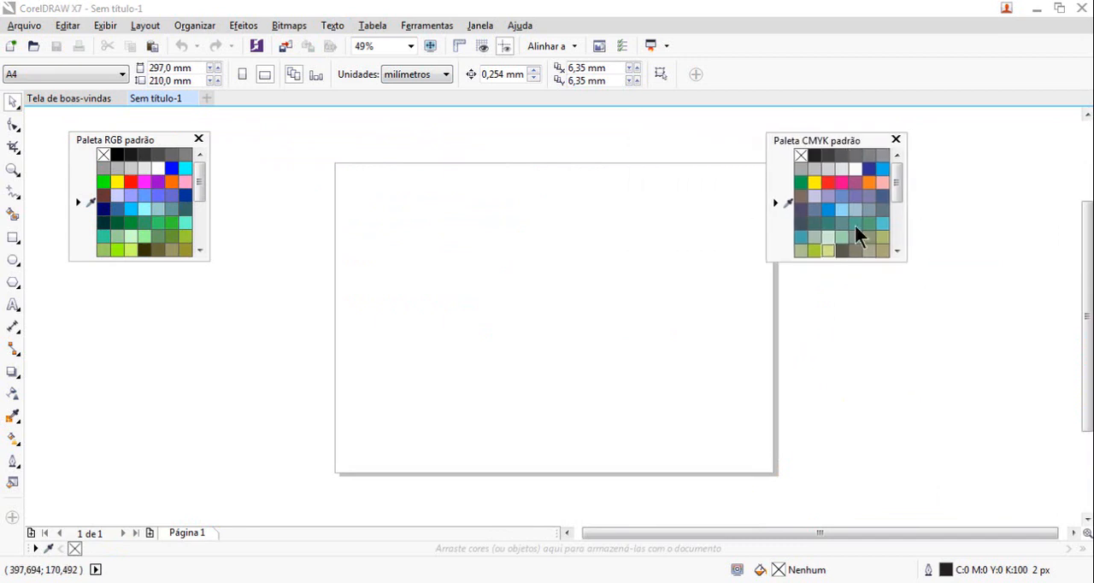
Add two separate artistic text objects with the same sample first name, one above the other on the page
click(13, 259)
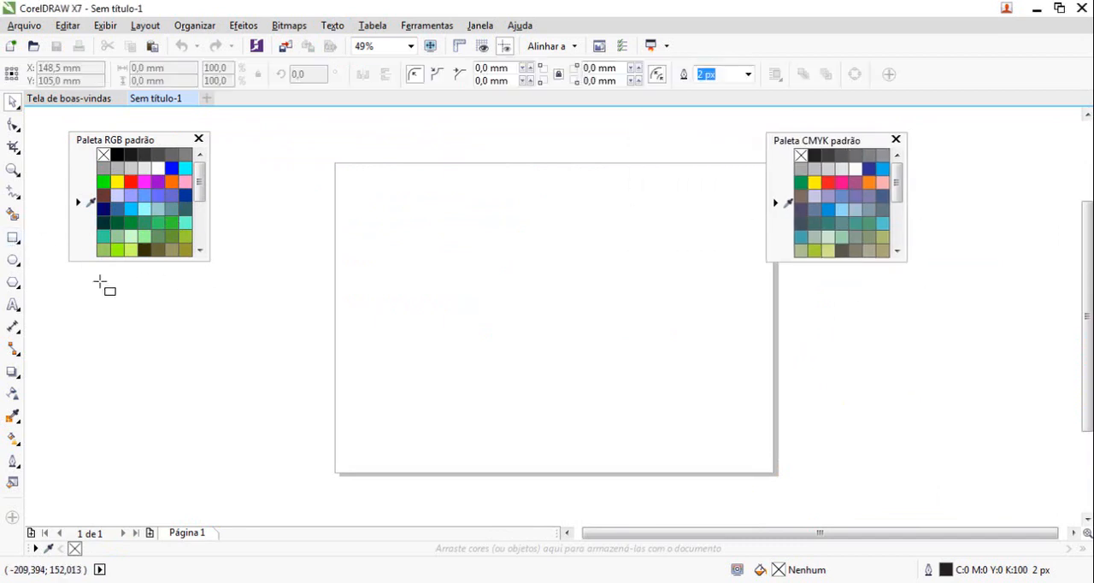
click(13, 305)
click(377, 291)
text(roberto)
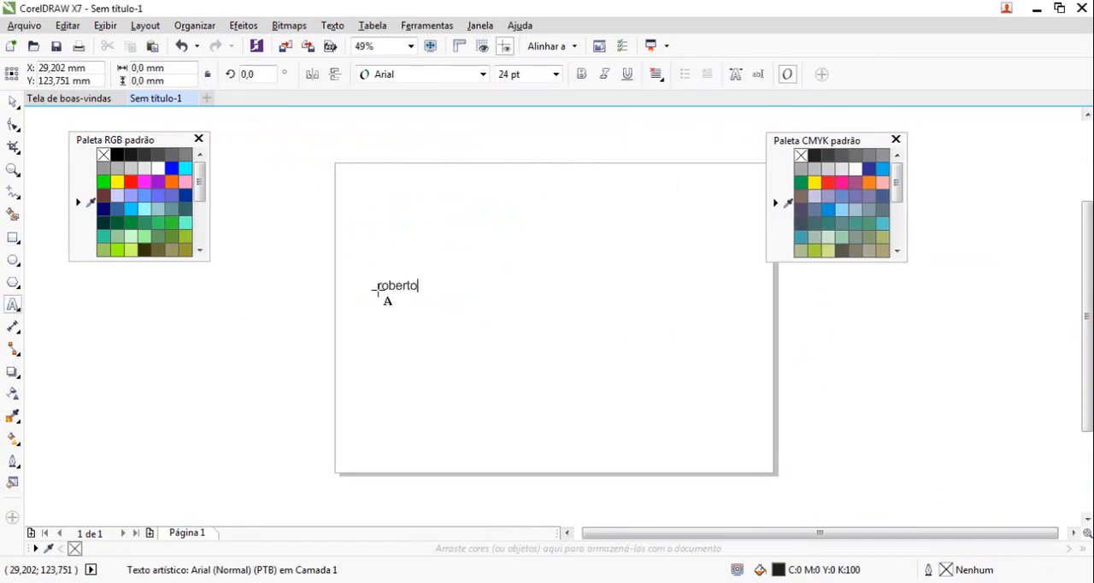
click(378, 363)
text(roberto)
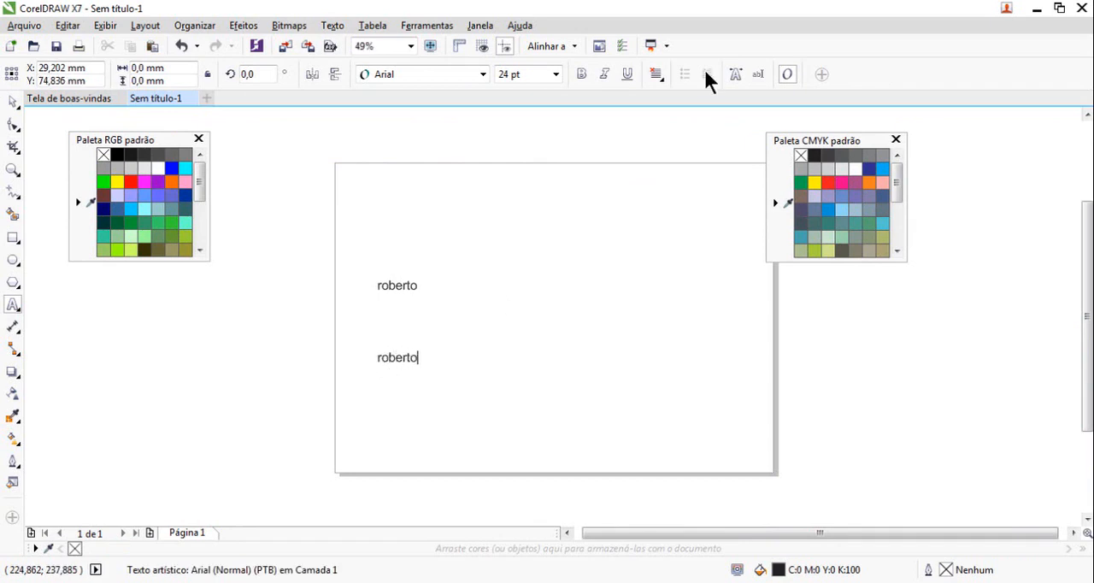
Enlarge both text objects together to about 58 pt and make them bold
click(11, 100)
key(ctrl+a)
drag(422, 275, 510, 161)
key(ctrl+b)
Separate the two texts, placing the upper one beside the CMYK palette and filling it with a muted green from that palette
drag(448, 351, 581, 339)
drag(465, 188, 1045, 170)
click(842, 210)
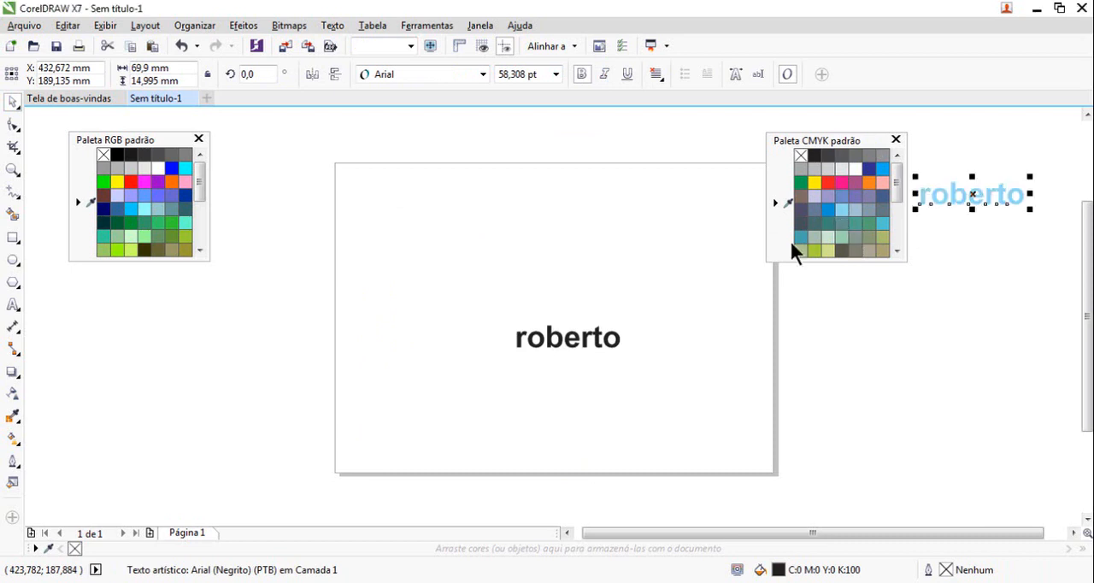
click(868, 223)
Move the other text below the RGB palette and fill it with that palette's blue, R:0 G:0 B:255
drag(602, 342, 230, 297)
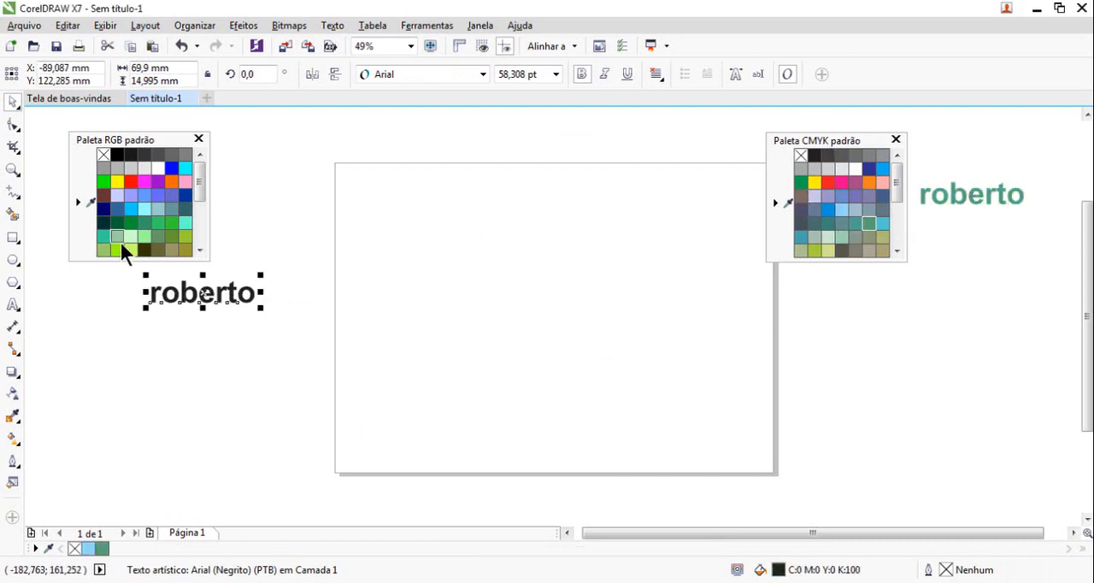
click(131, 211)
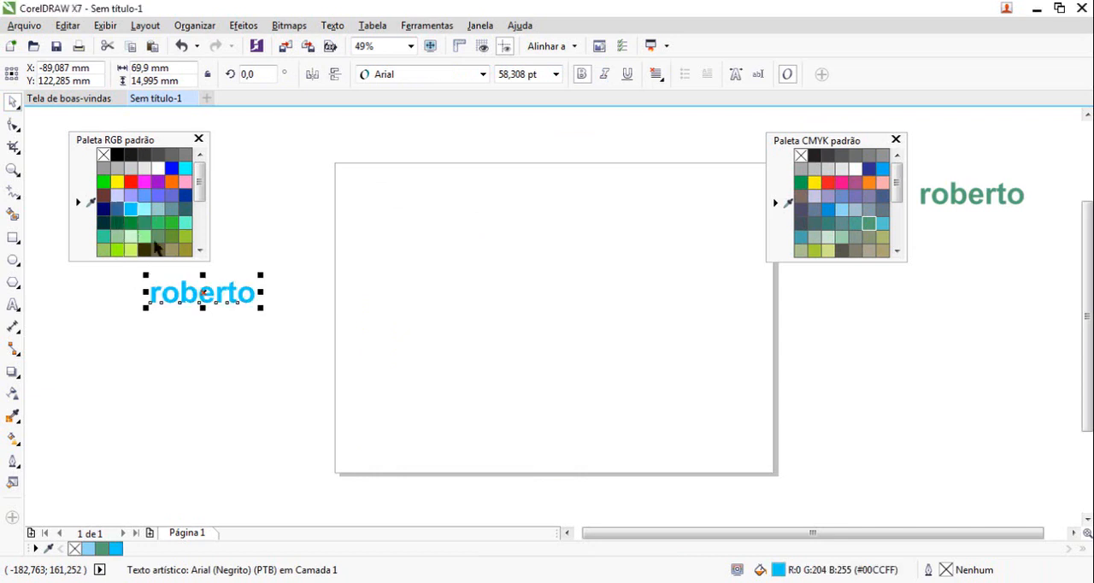
click(171, 182)
click(172, 168)
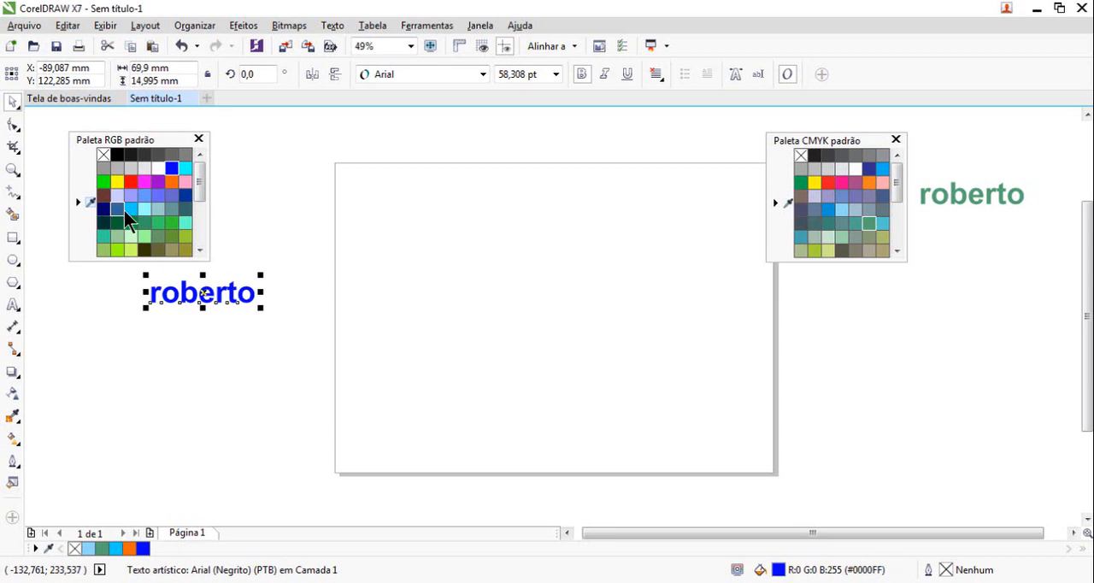
right_click(322, 218)
mouse_move(376, 241)
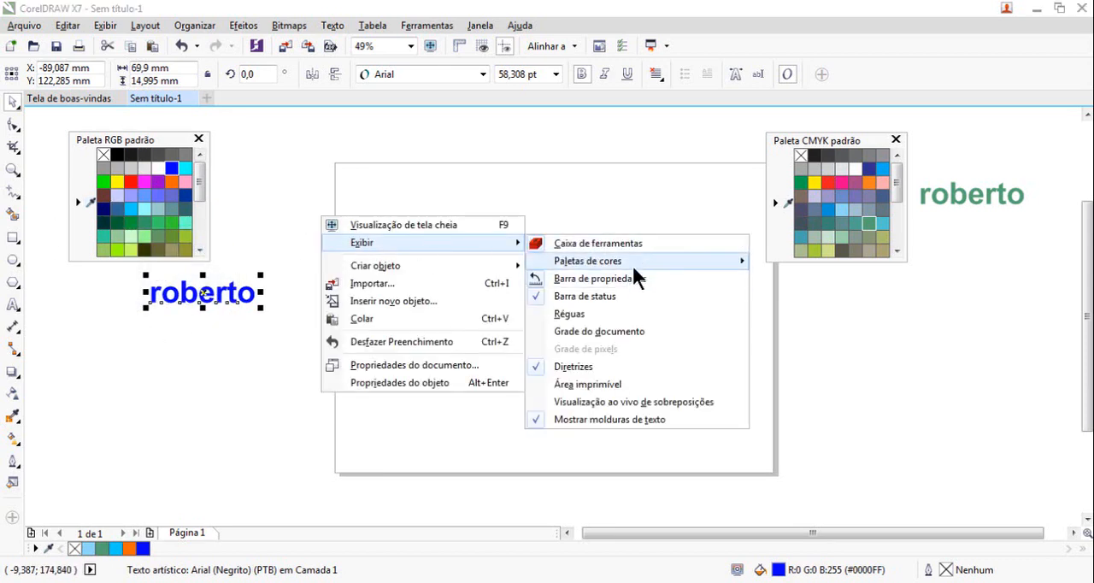
click(503, 143)
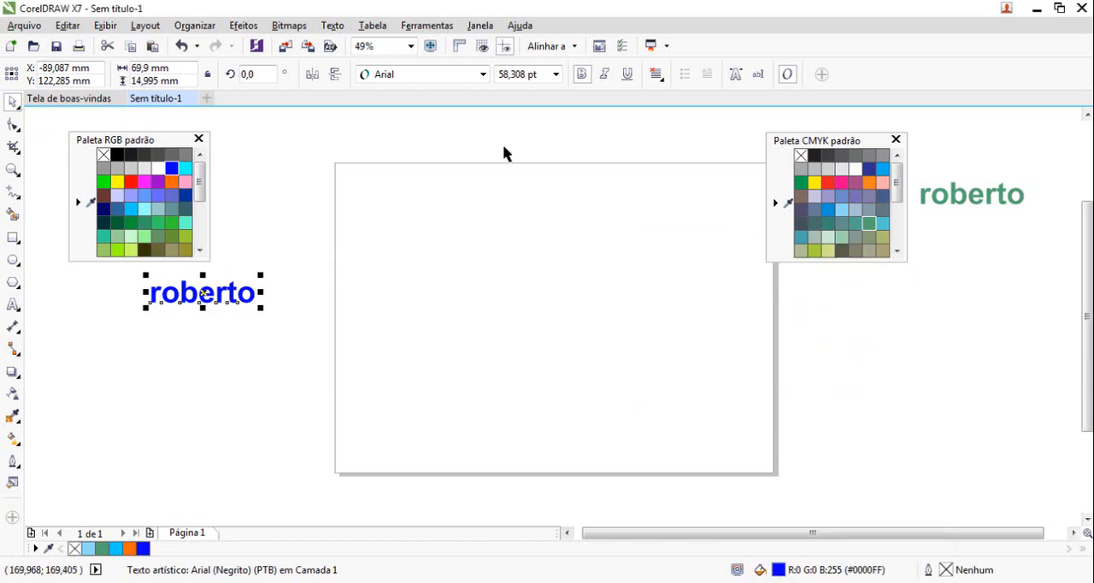
Display the PANTONE Goe coated palette and float it over the upper part of the page
click(480, 25)
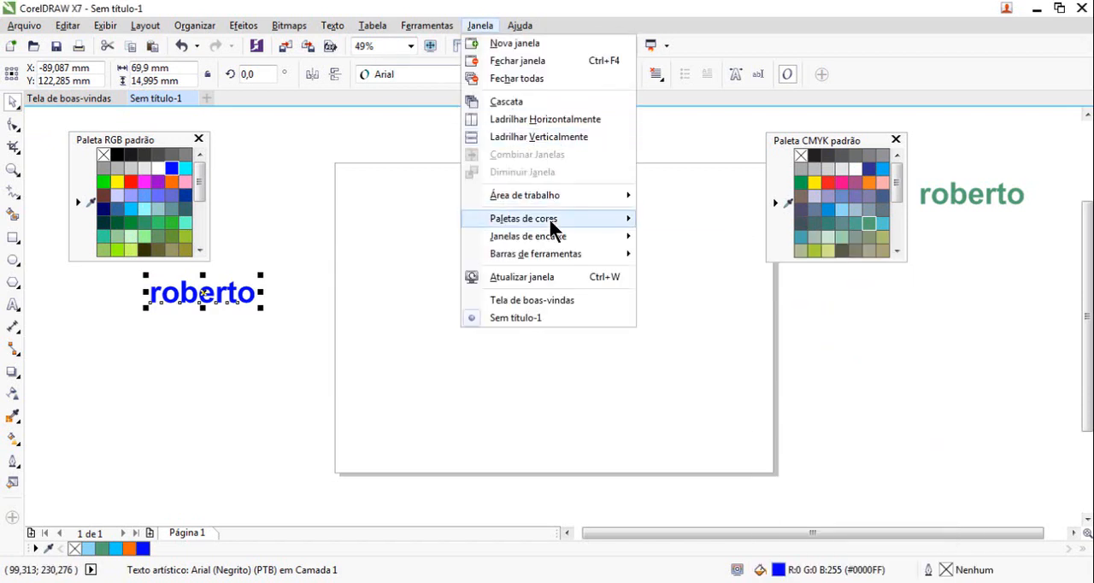
mouse_move(551, 221)
click(728, 372)
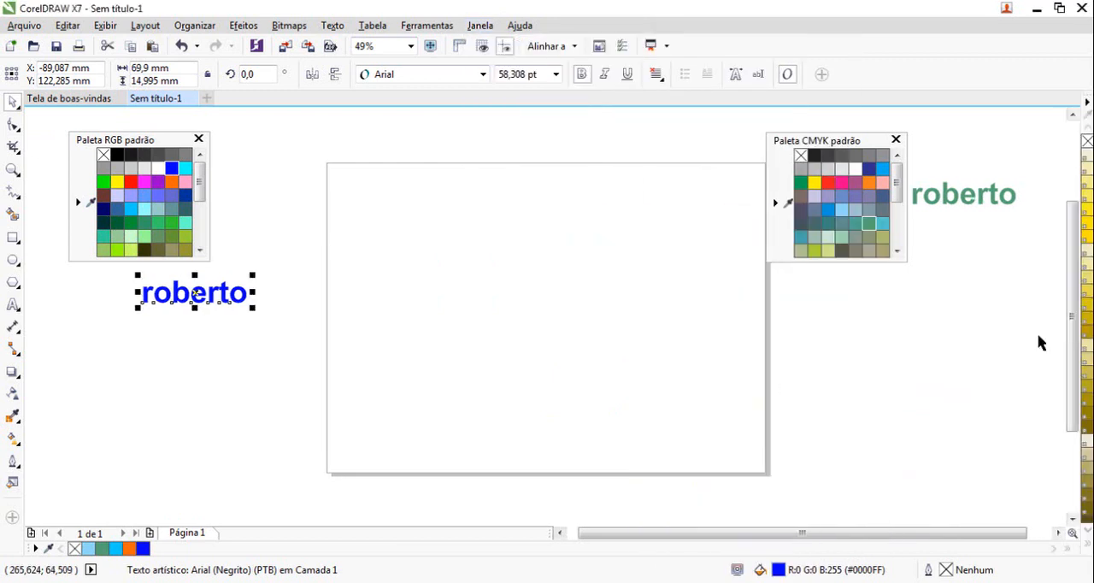
right_click(1084, 103)
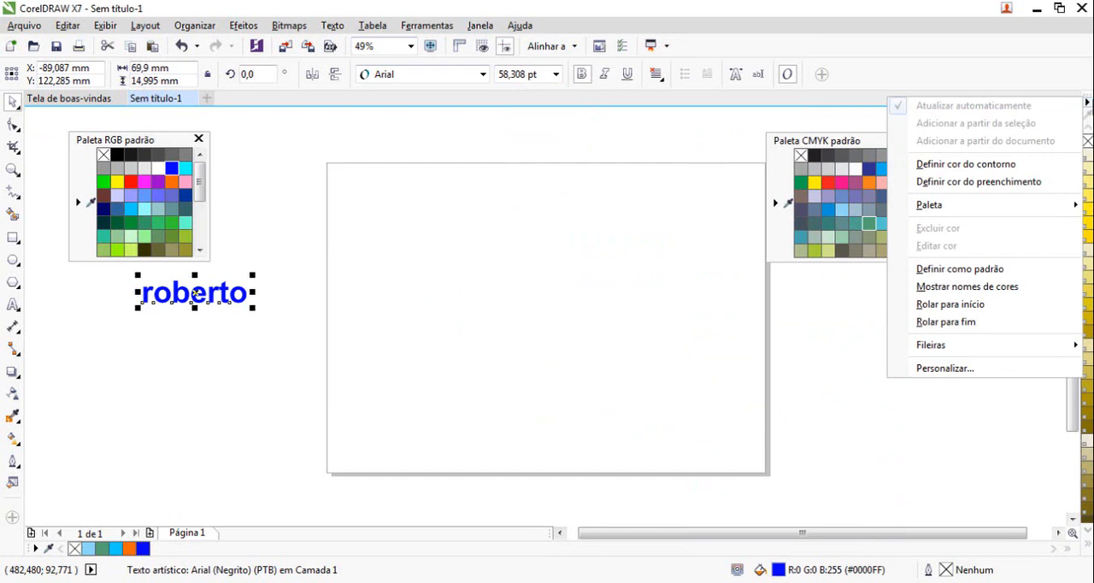
drag(1087, 97, 459, 173)
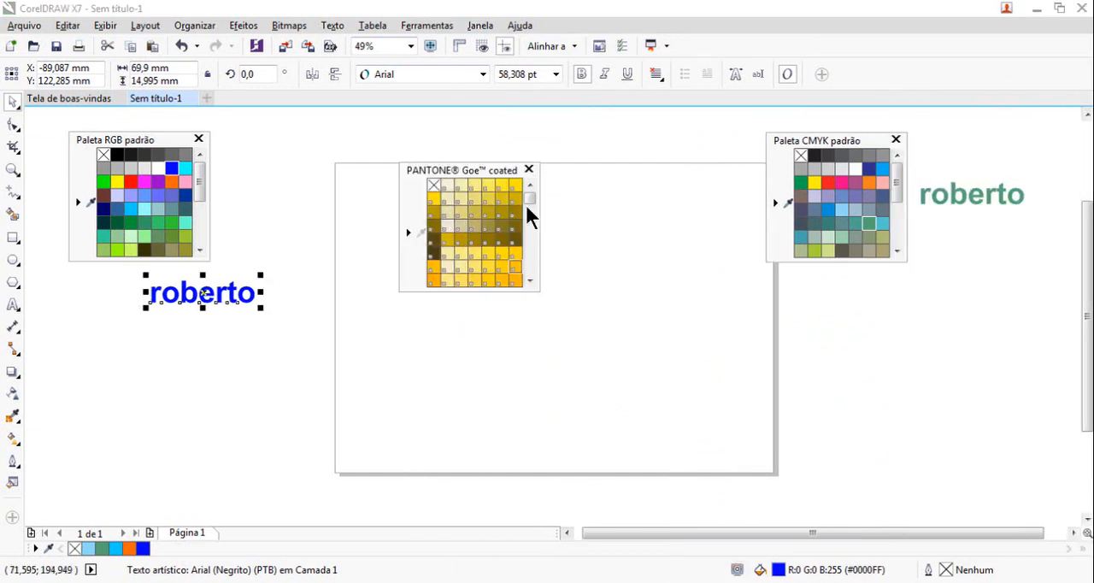
Display the PANTONE FASHION + HOME cotton selector palette and float it between the Goe coated and CMYK palettes
click(480, 24)
mouse_move(554, 229)
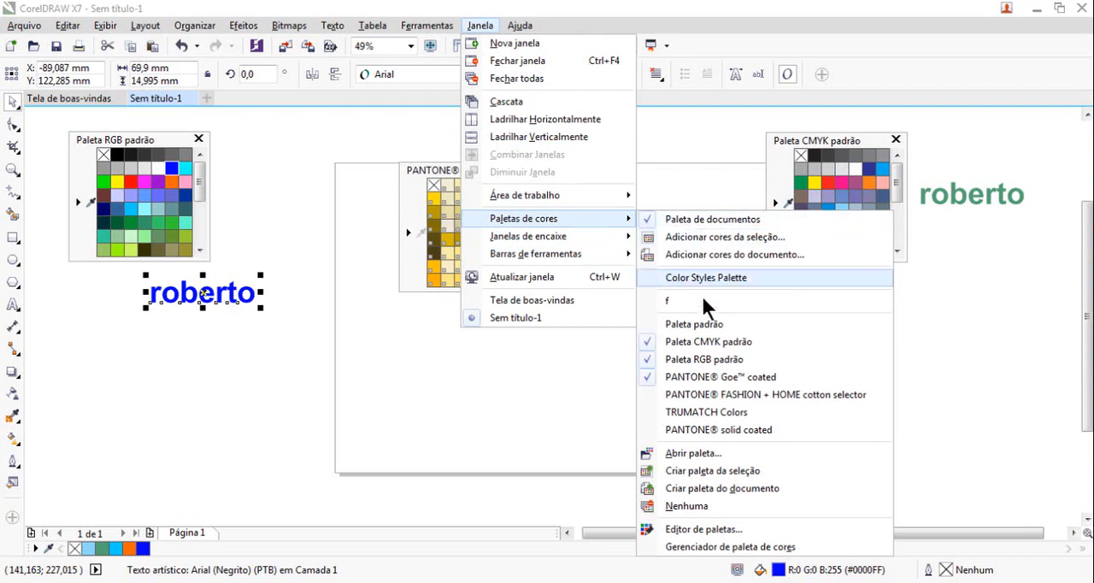
click(710, 390)
drag(941, 119, 639, 162)
Enlarge the floating PANTONE Goe coated palette to show more swatches and shift it towards the RGB palette
drag(537, 287, 583, 486)
click(465, 160)
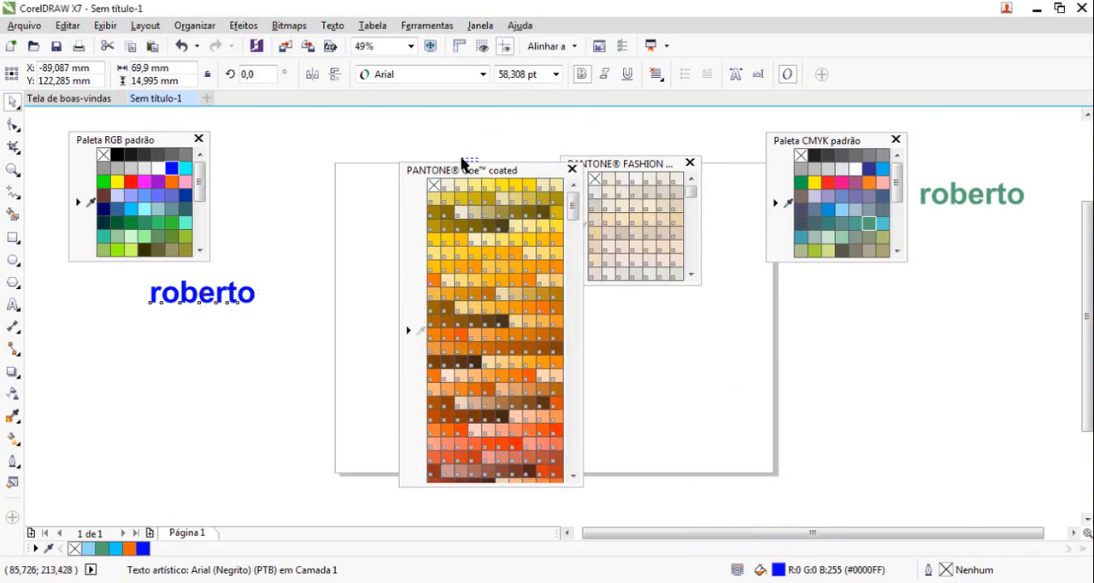
drag(468, 167, 393, 107)
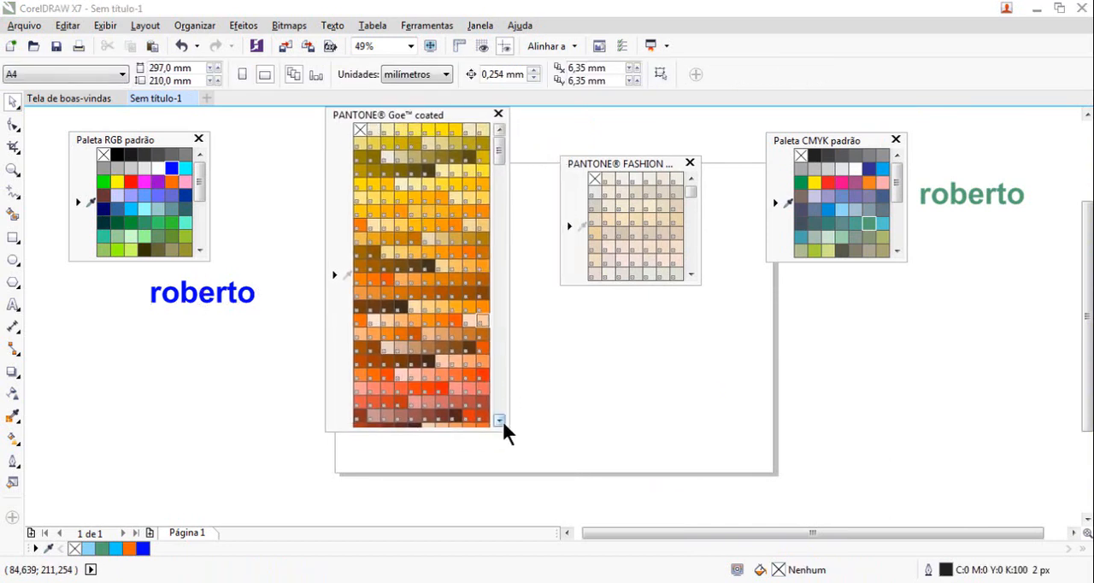
drag(508, 434, 561, 489)
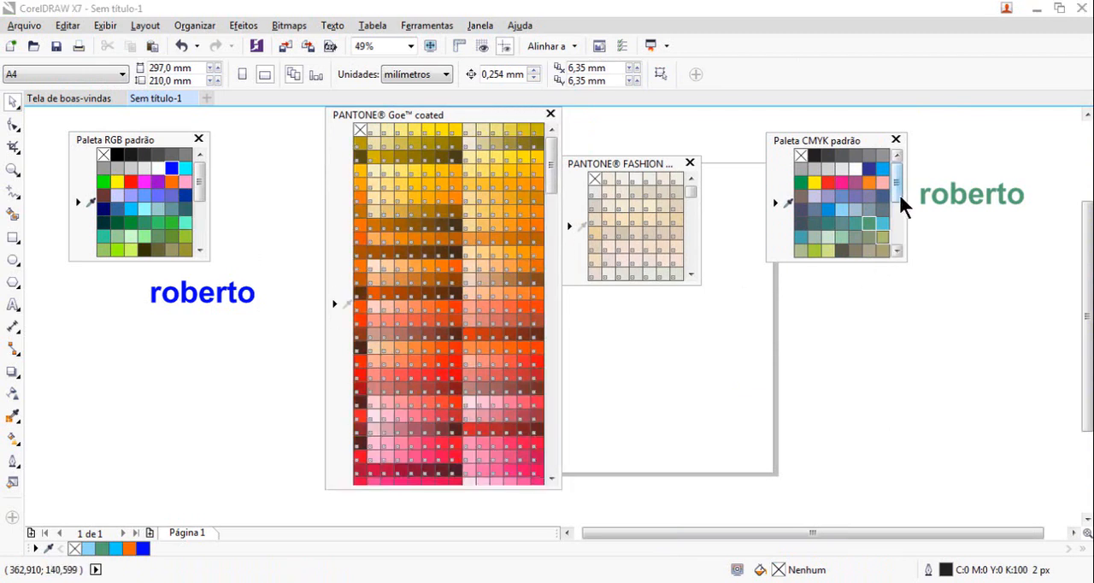
Draw a rectangle about 83 by 75 mm below the CMYK palette and fill it with green, C:100 M:0 Y:100 K:0
click(13, 238)
drag(798, 296, 922, 407)
click(13, 102)
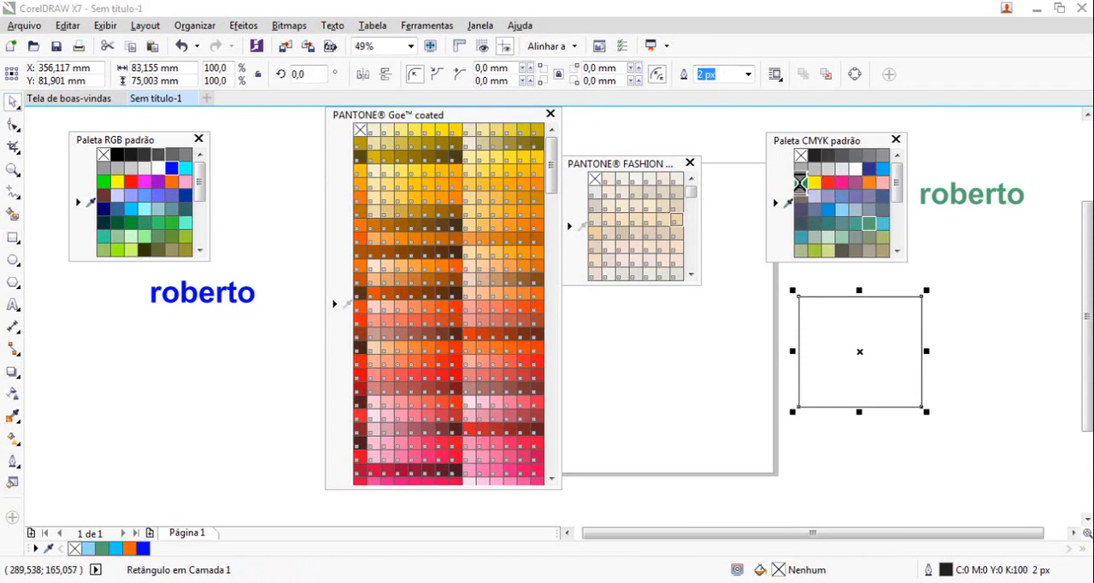
click(801, 182)
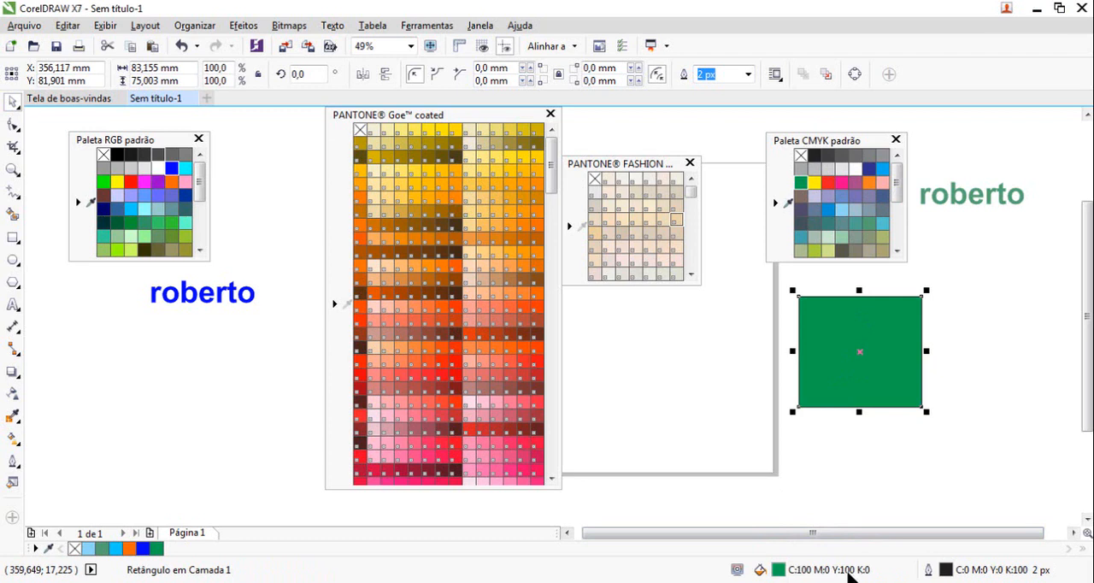
Recolour the green rectangle with the CMYK palette's salmon pink, C:0 M:80 Y:40 K:0
click(860, 332)
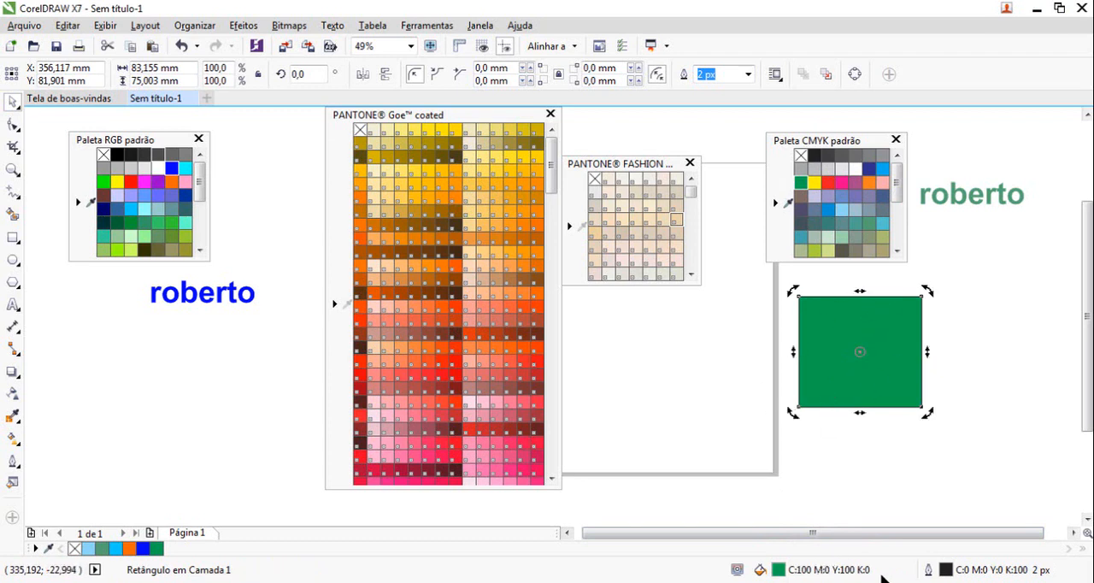
click(764, 361)
click(851, 295)
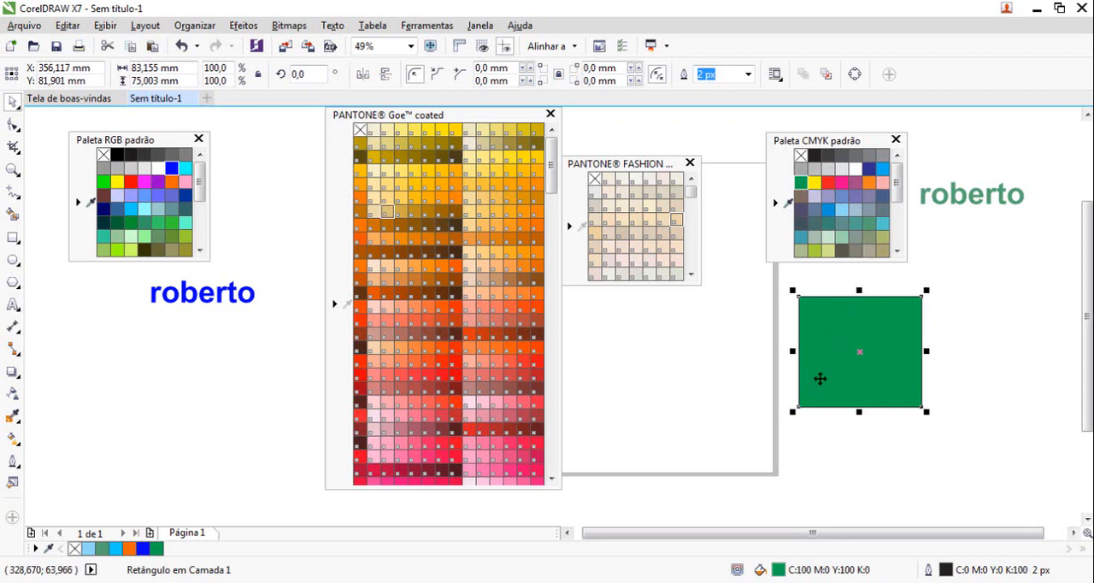
scroll(894, 233, down, 4)
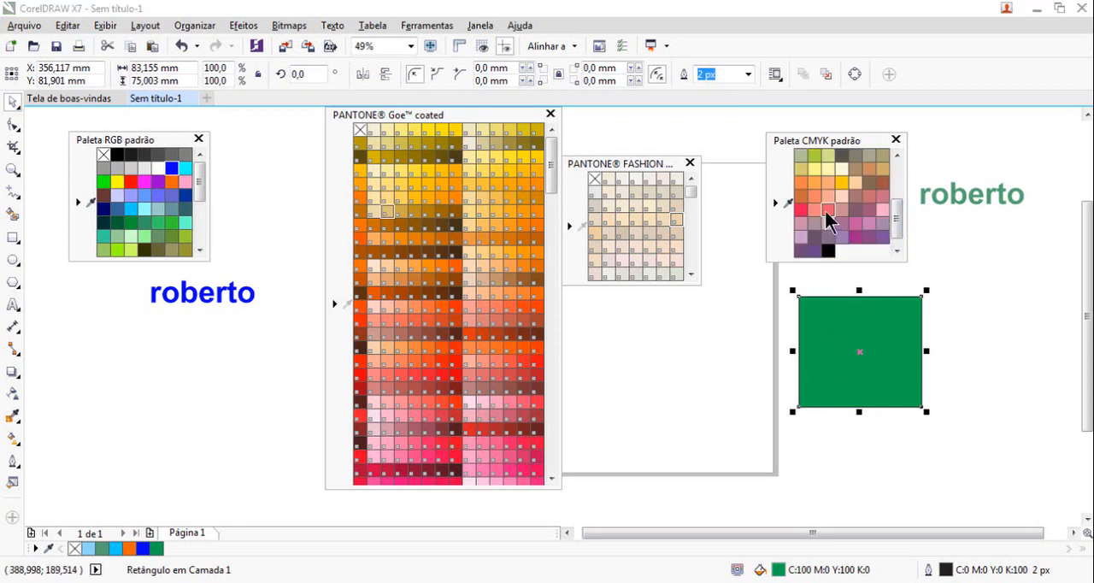
click(824, 208)
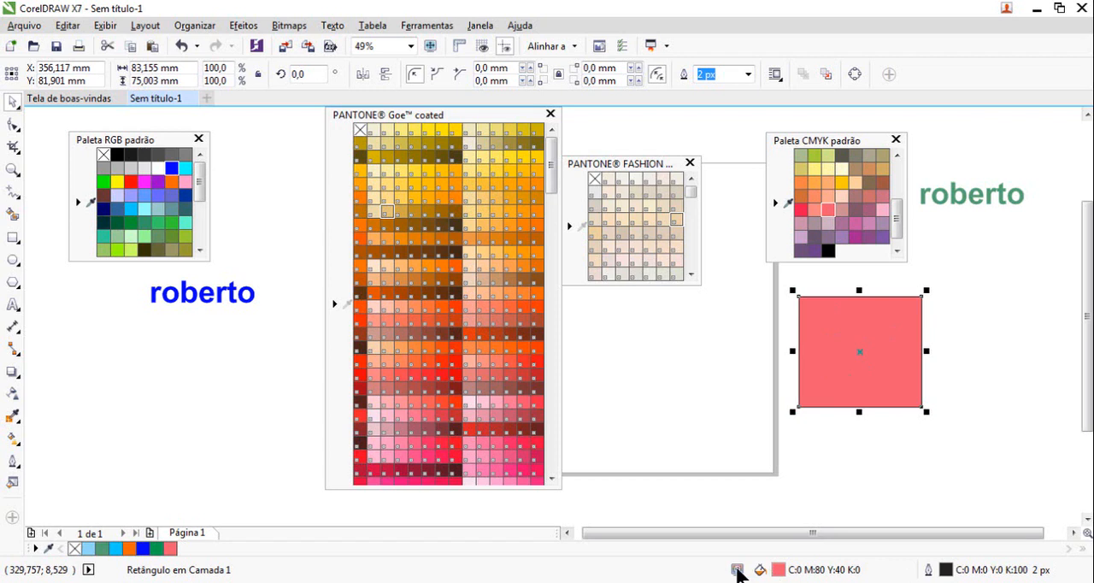
Reselect the salmon rectangle and fill it with orange PANTONE 7-1-6 C from the Goe coated palette
click(752, 354)
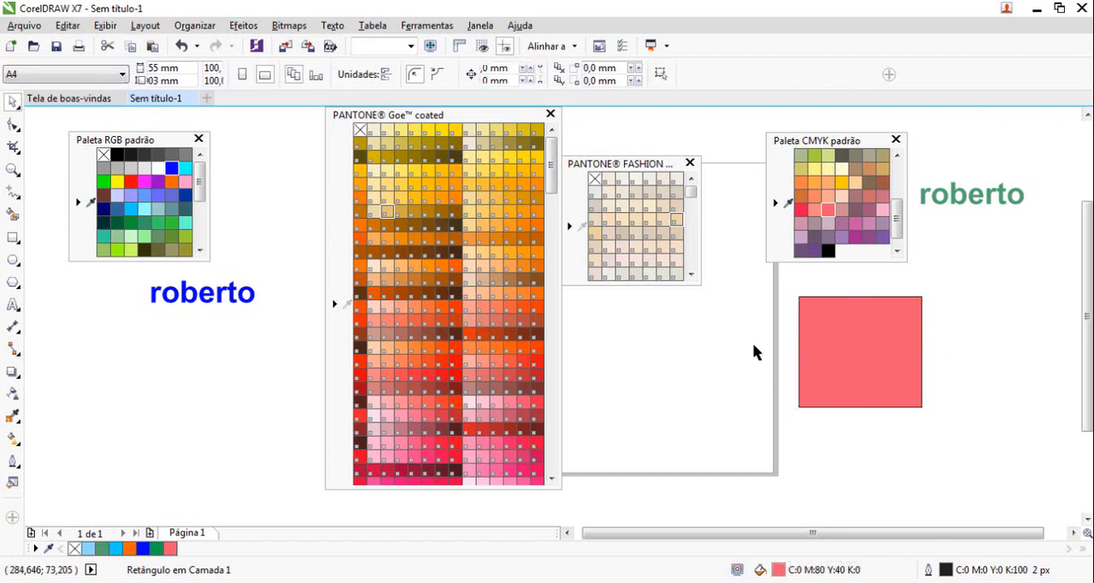
click(871, 365)
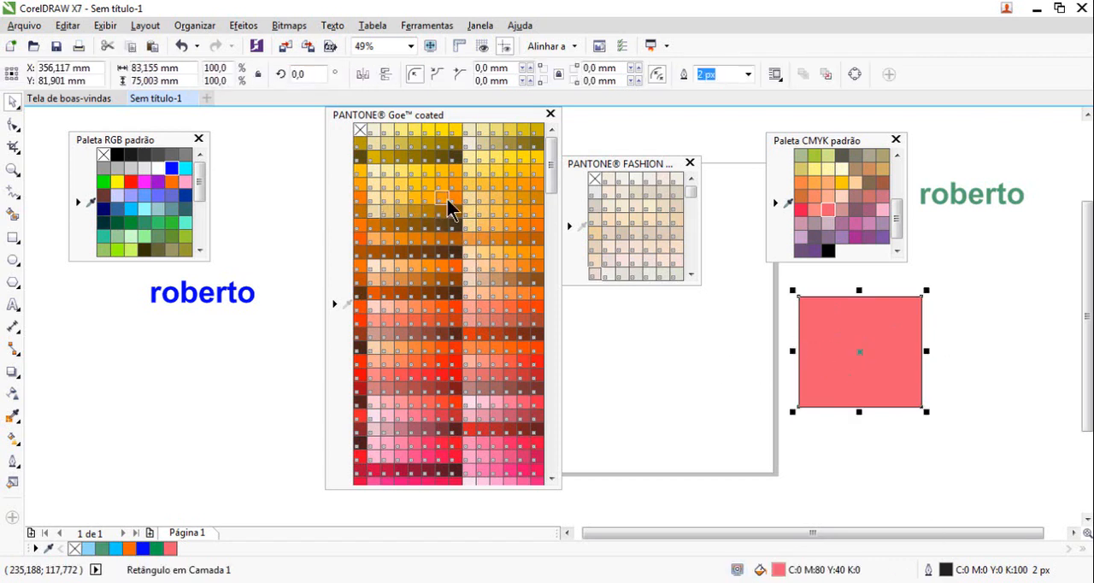
click(445, 199)
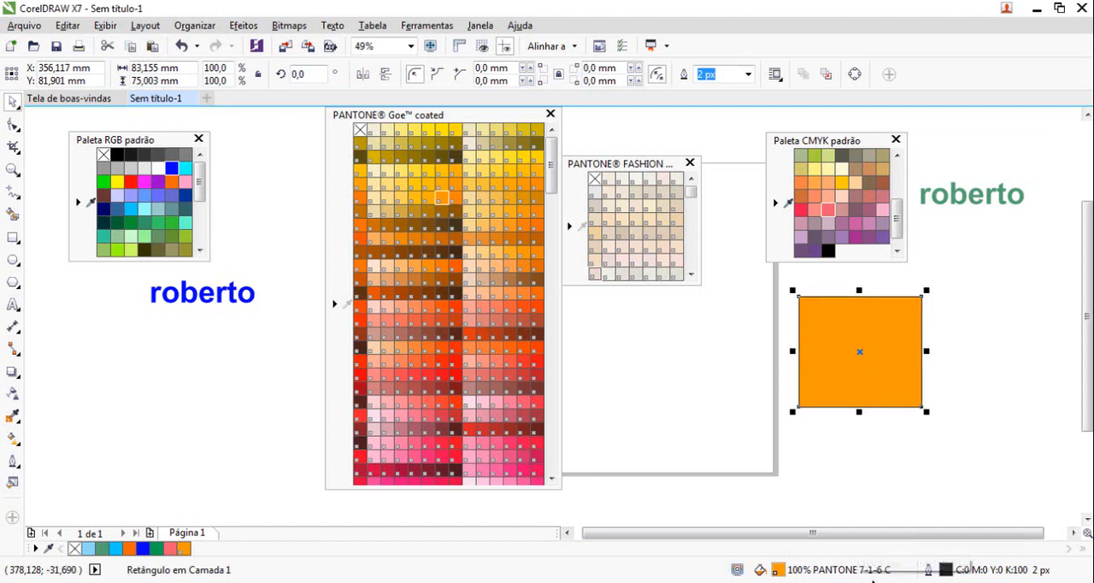
Move the orange rectangle towards the PANTONE palettes and stretch it to about 186 by 82 mm
drag(810, 361, 693, 380)
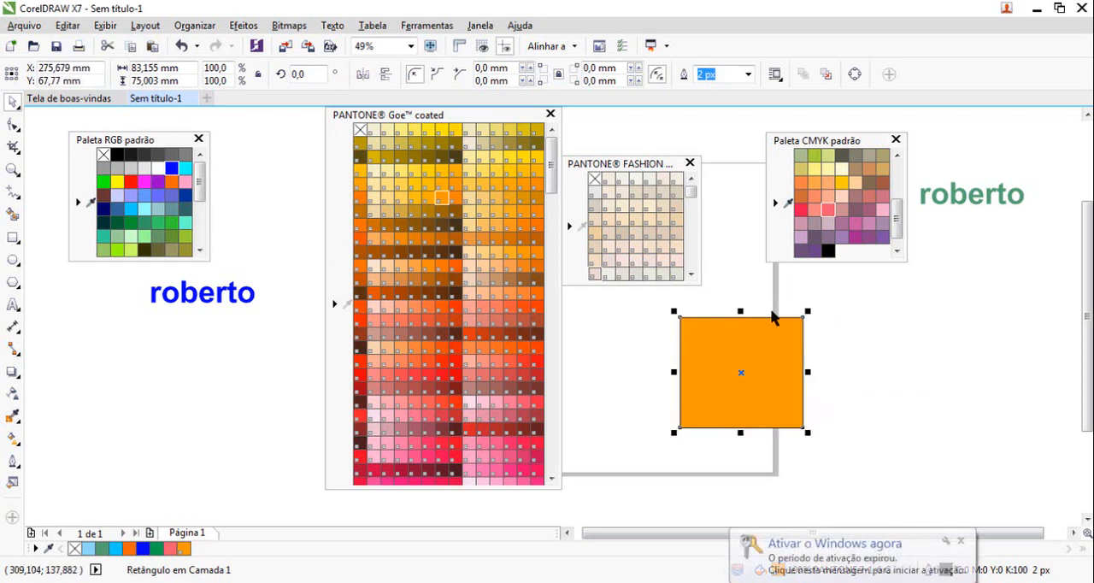
drag(809, 434, 834, 456)
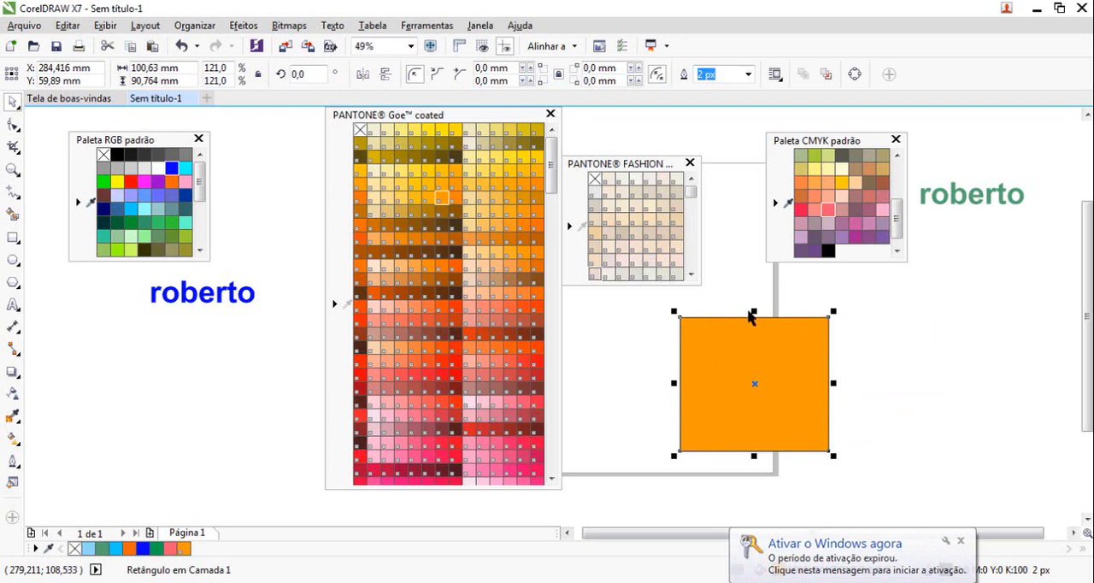
drag(753, 311, 755, 344)
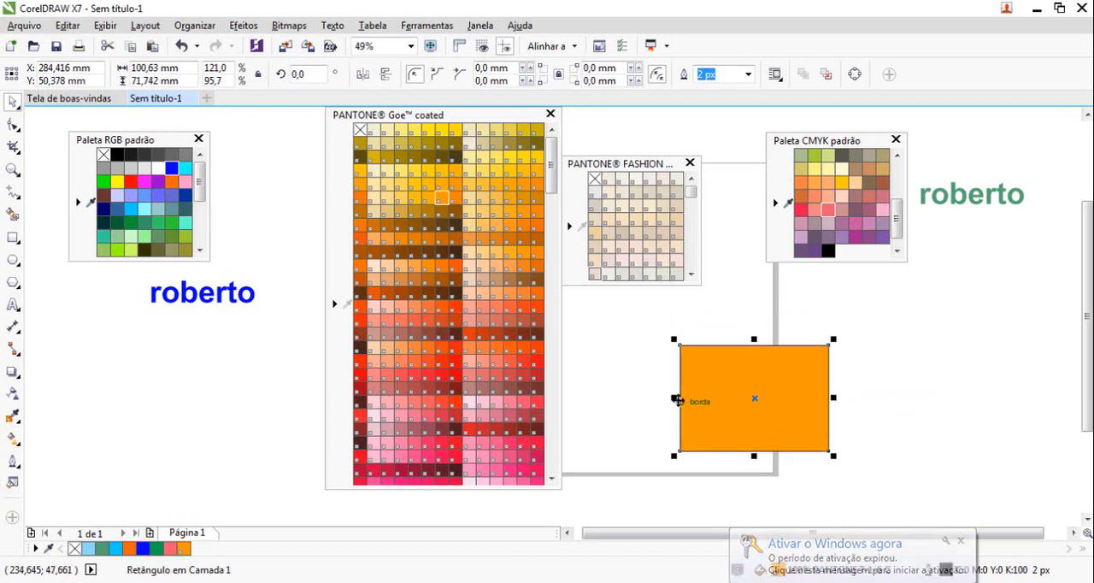
drag(680, 398, 633, 399)
drag(836, 399, 917, 398)
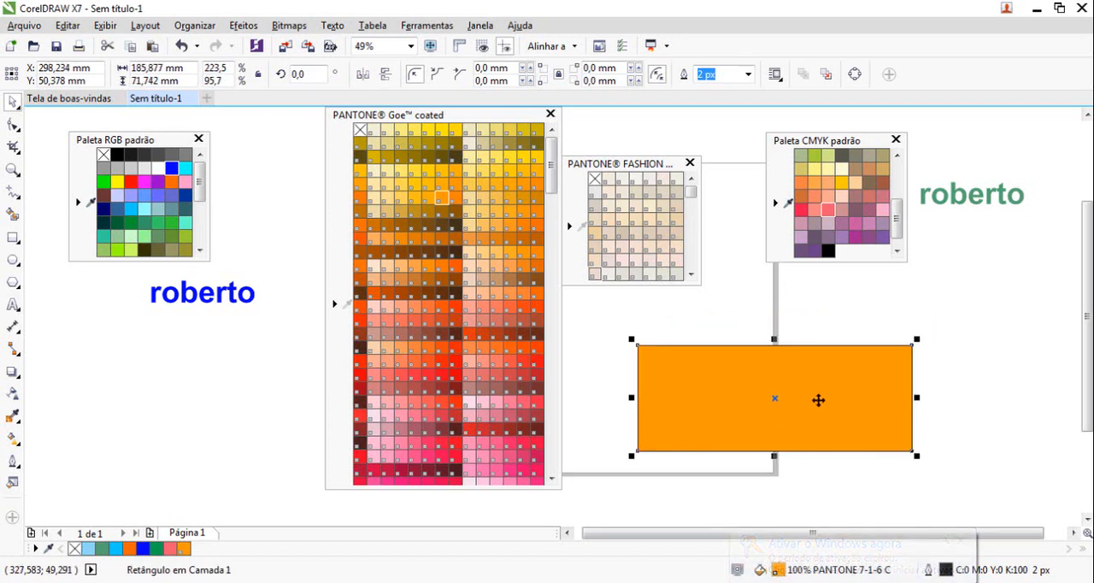
drag(774, 454, 774, 470)
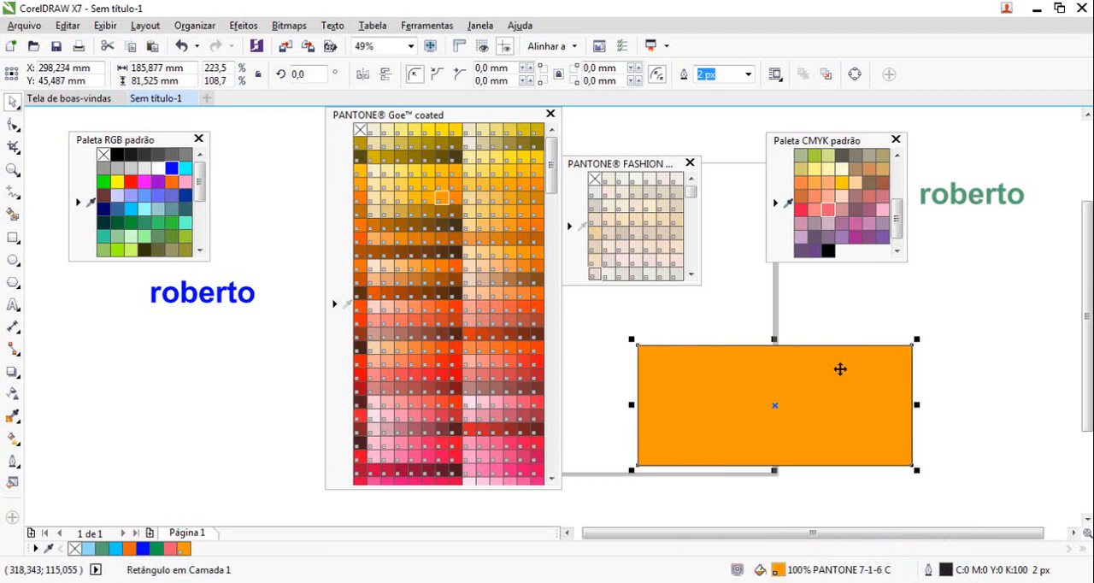
Fill the rectangle with CMYK yellow C:0 M:20 Y:100 K:0, shift it slightly upwards, and recolour it mauve, C:0 M:40 Y:0 K:60
click(841, 181)
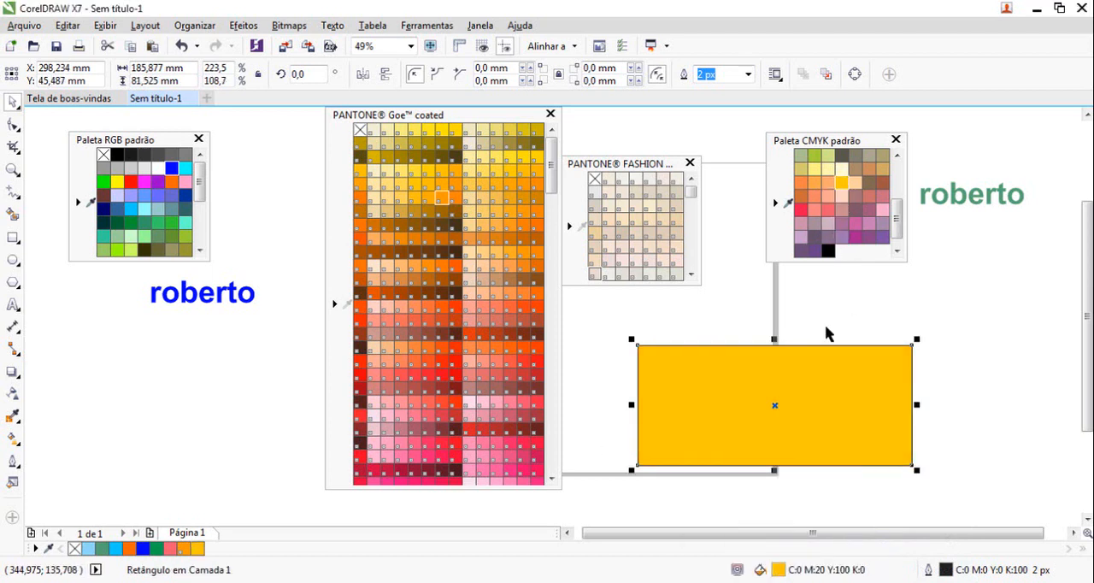
drag(841, 385, 862, 369)
click(857, 211)
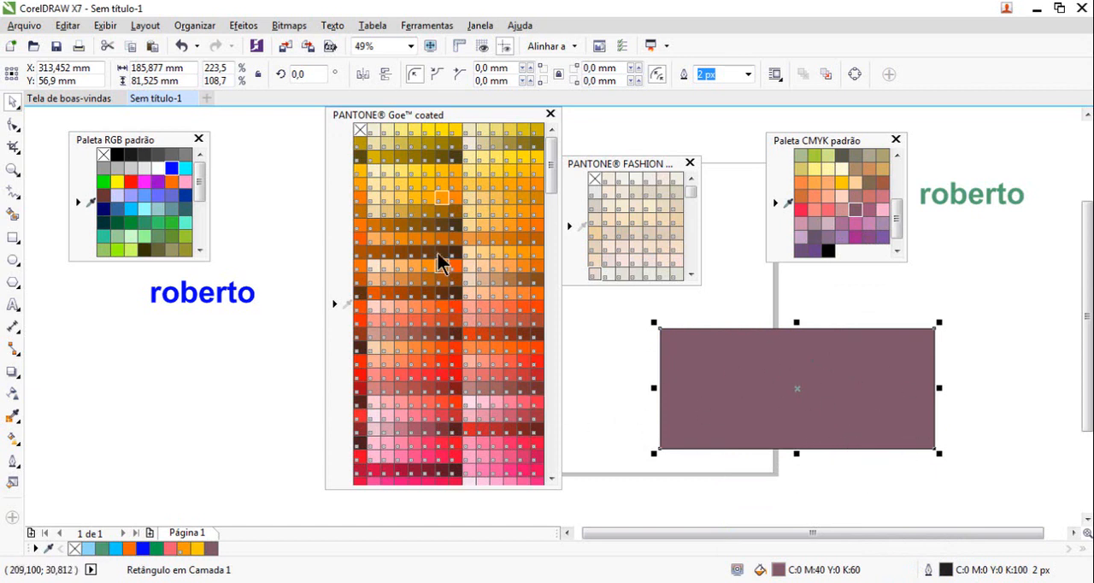
Fill the rectangle with dark brown PANTONE 11-2-6 C from the Goe coated palette and delete the rectangle
click(442, 279)
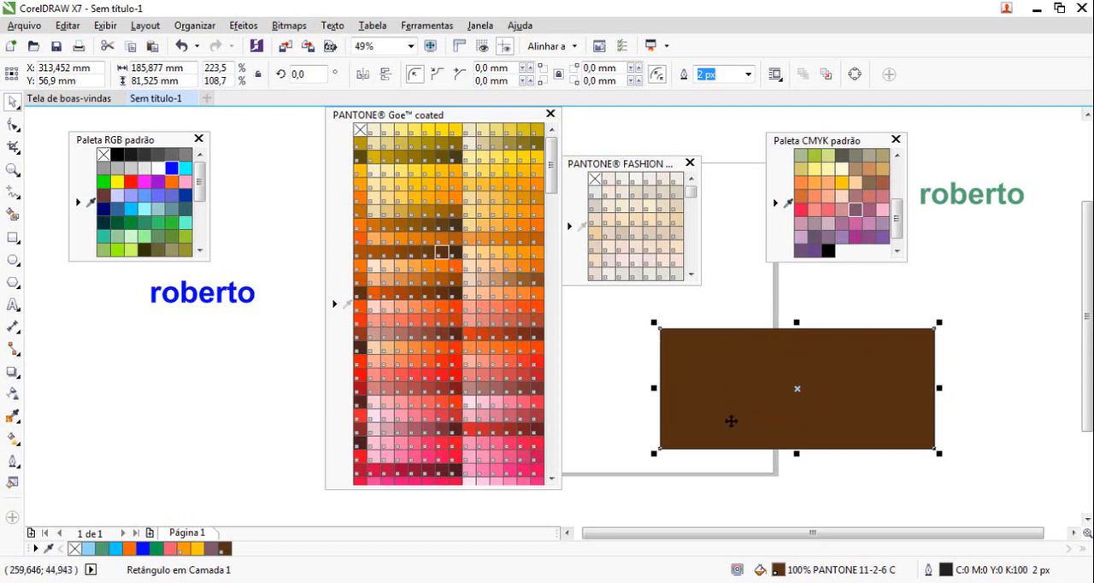
click(797, 403)
click(814, 366)
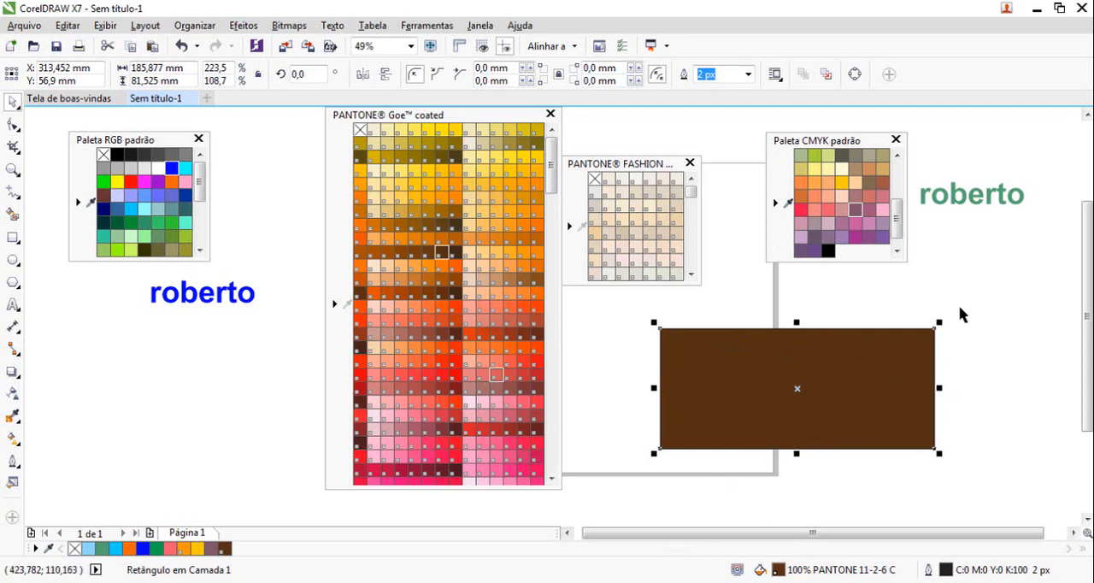
key(Delete)
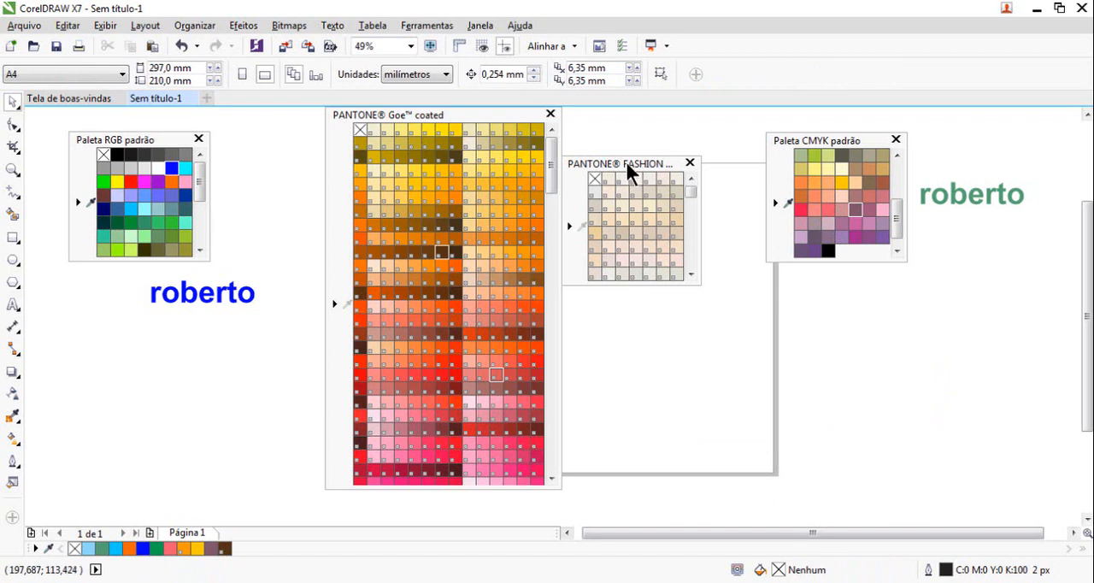
Enlarge the floating PANTONE FASHION + HOME palette to show more swatches and line it up beside the Goe coated palette
drag(626, 161, 627, 121)
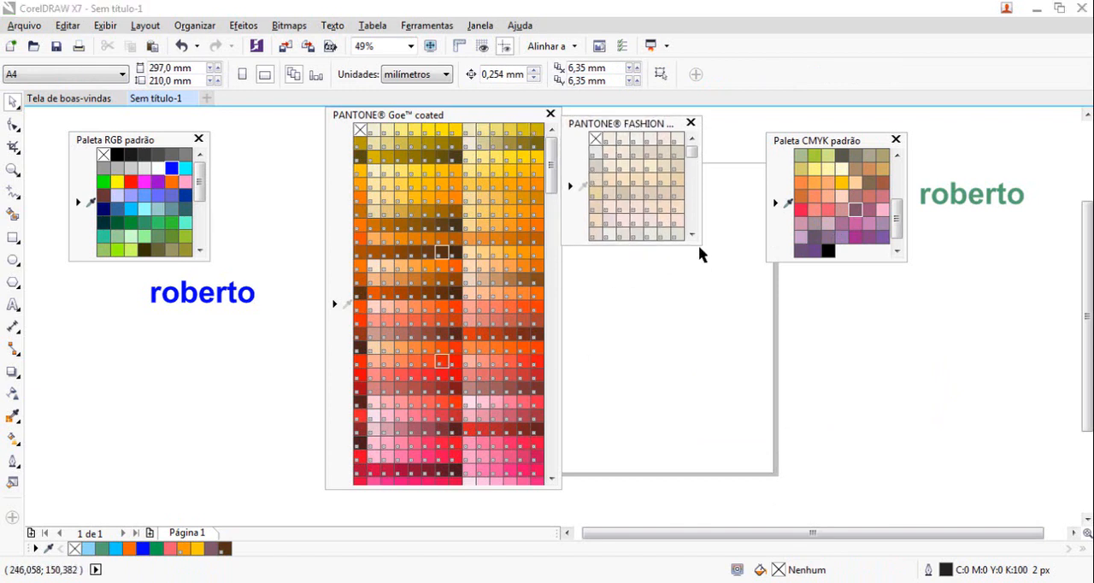
drag(696, 239, 729, 503)
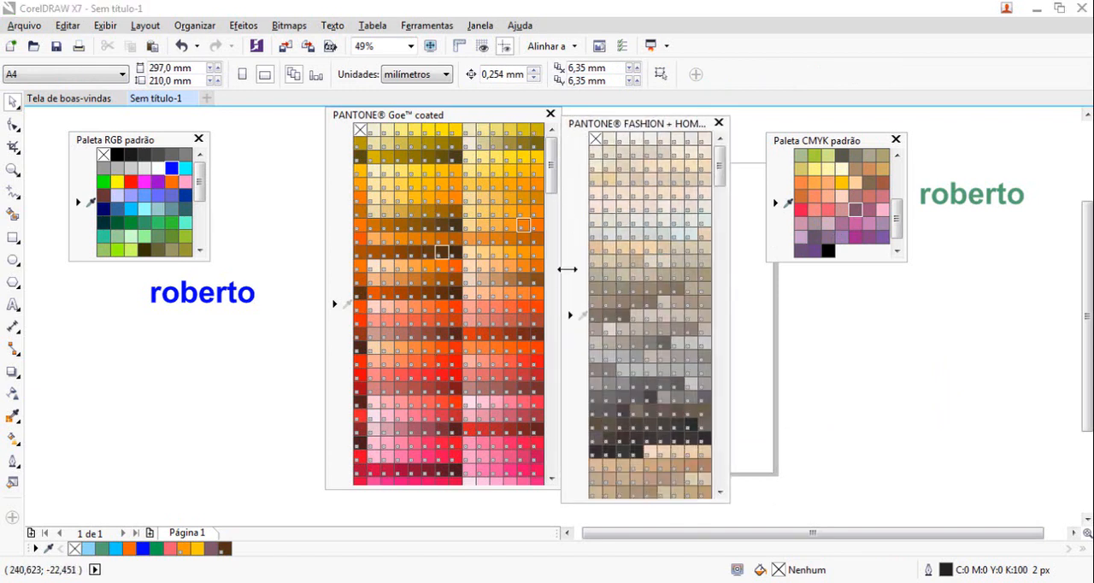
mouse_move(521, 115)
mouse_down()
mouse_move(516, 139)
mouse_move(516, 130)
mouse_up()
drag(594, 117, 591, 125)
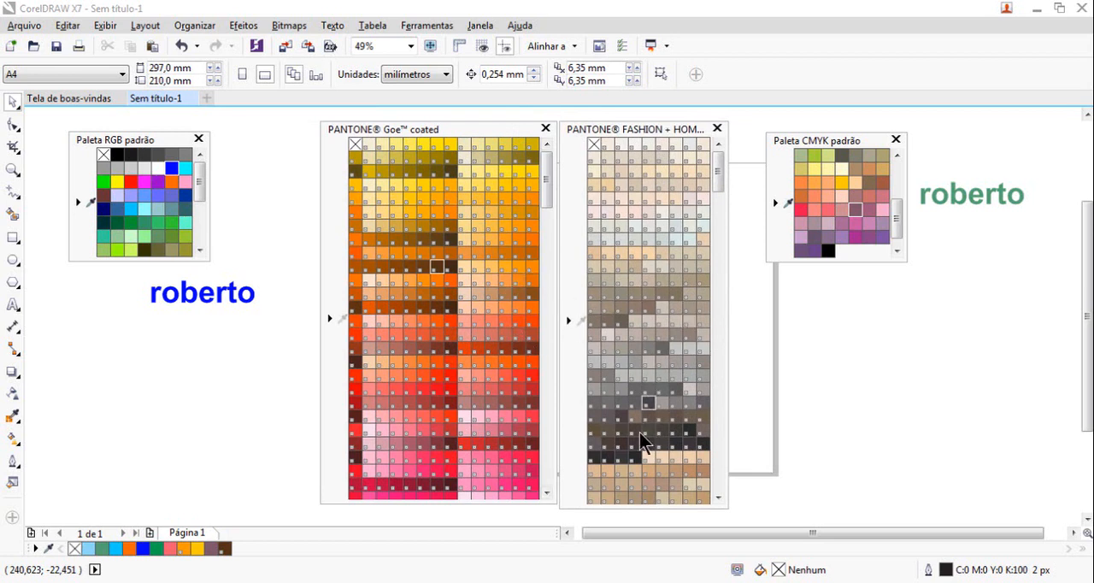
click(428, 315)
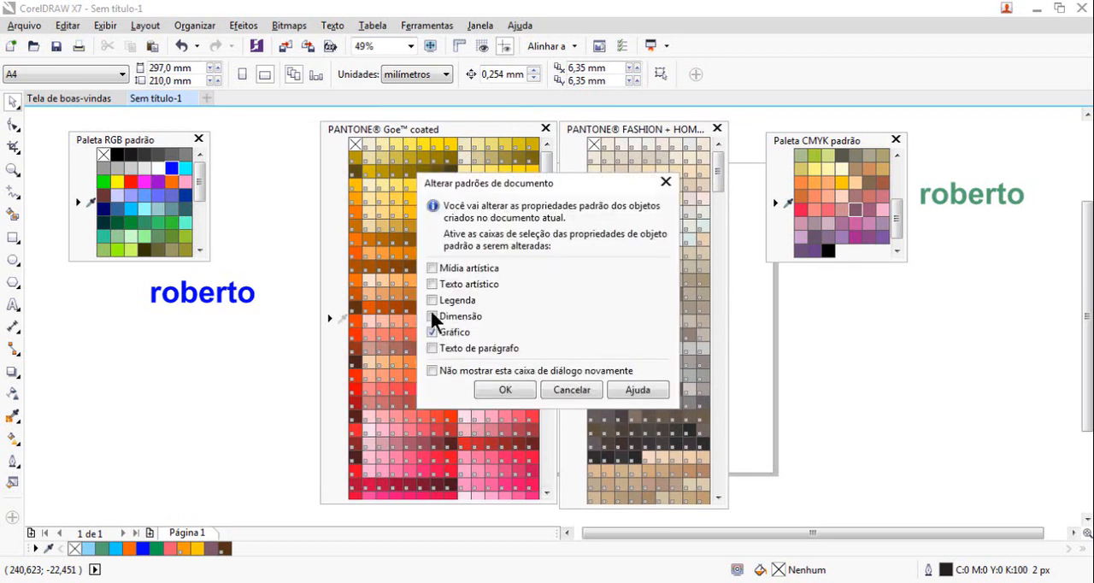
click(572, 390)
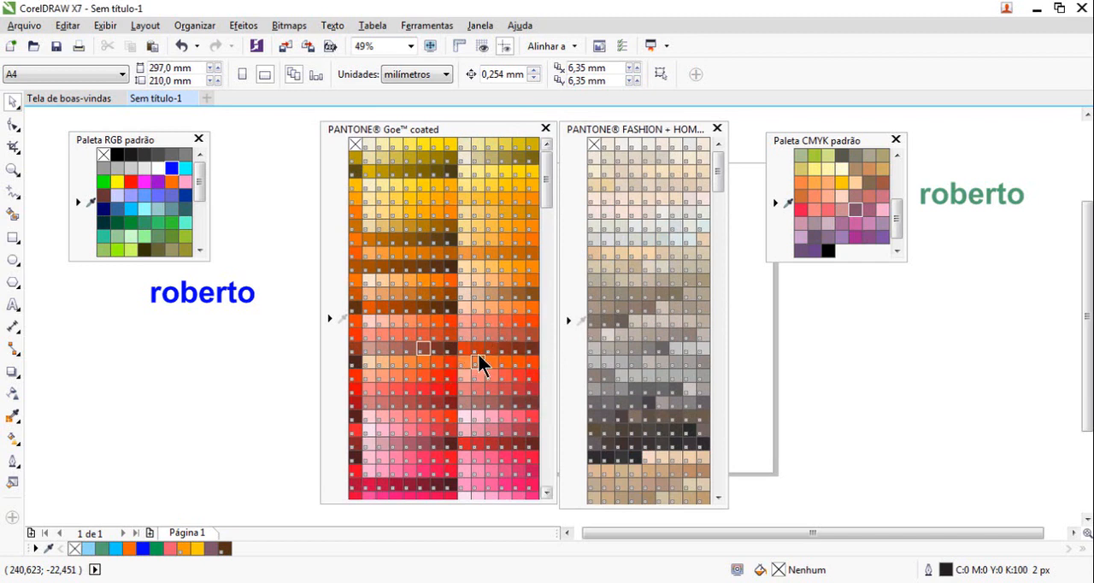
Try PANTONE 16-1-3 C as the fill of a new rectangle about 106 by 101 mm below the CMYK palette and delete the rectangle
click(13, 238)
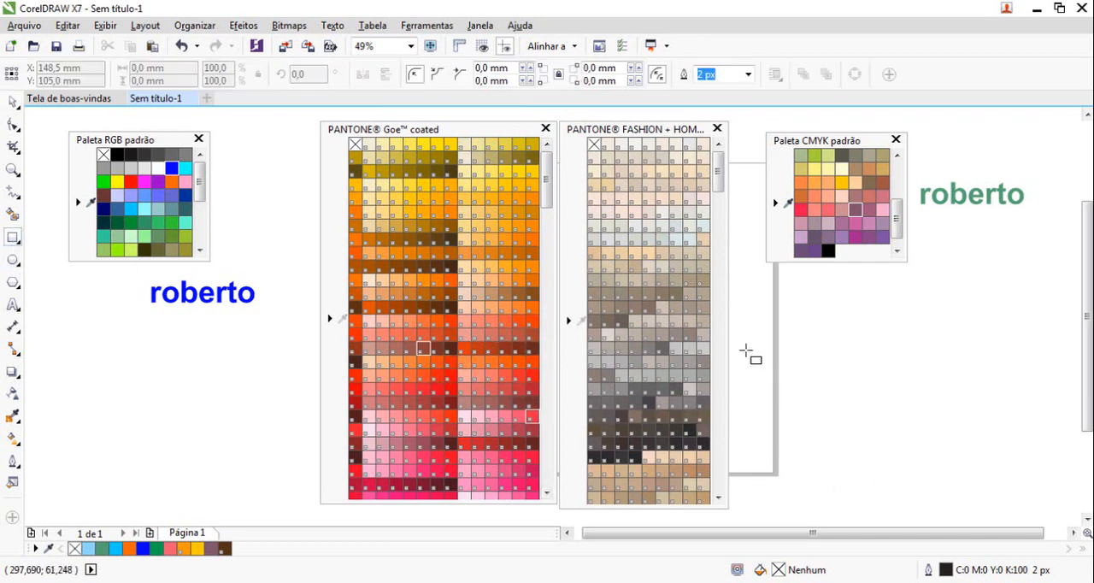
drag(741, 323, 899, 477)
click(12, 103)
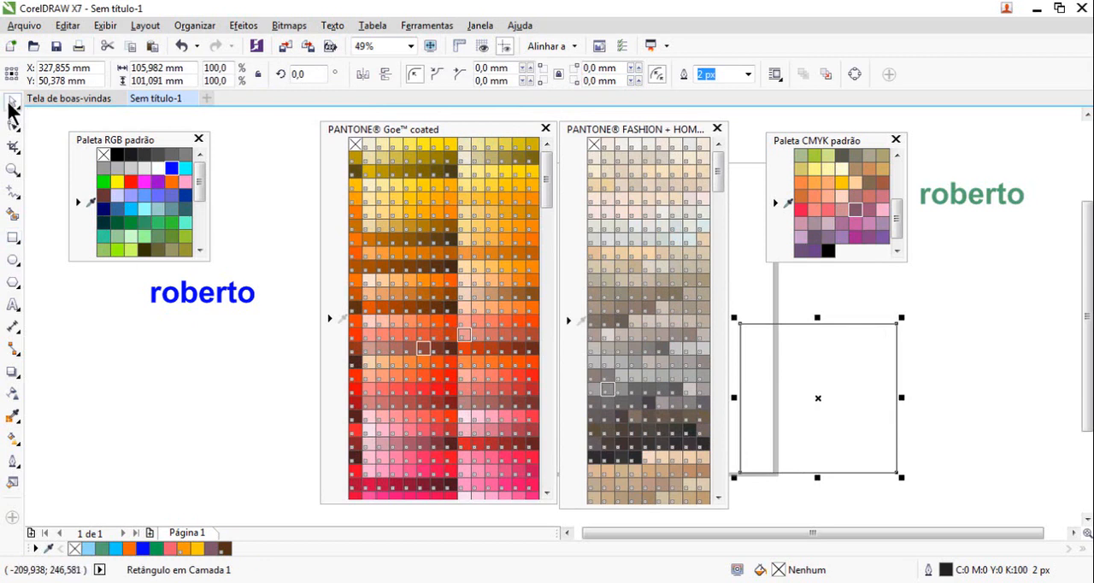
click(494, 324)
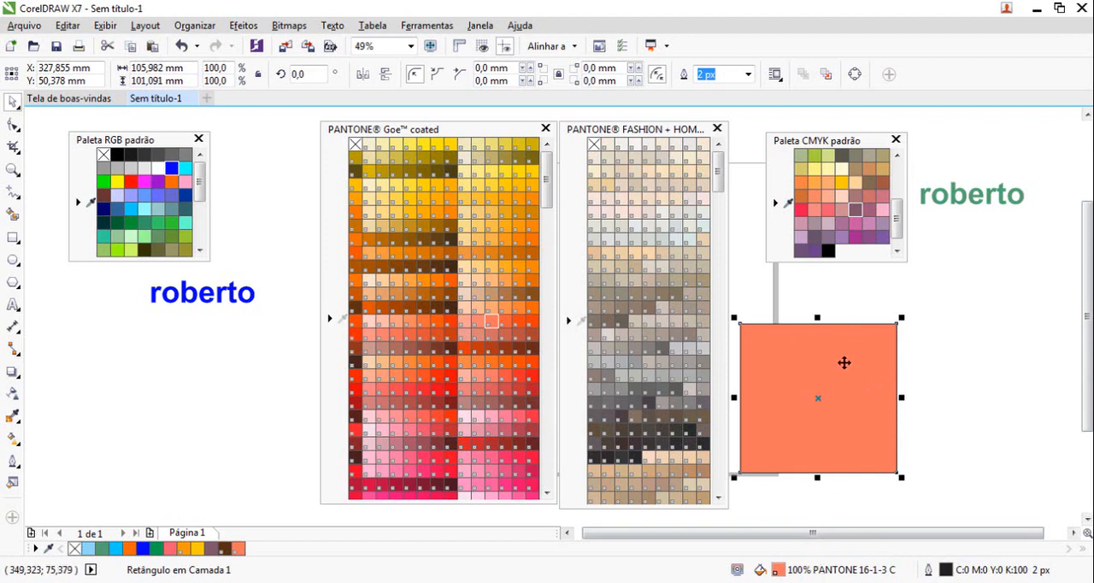
key(Delete)
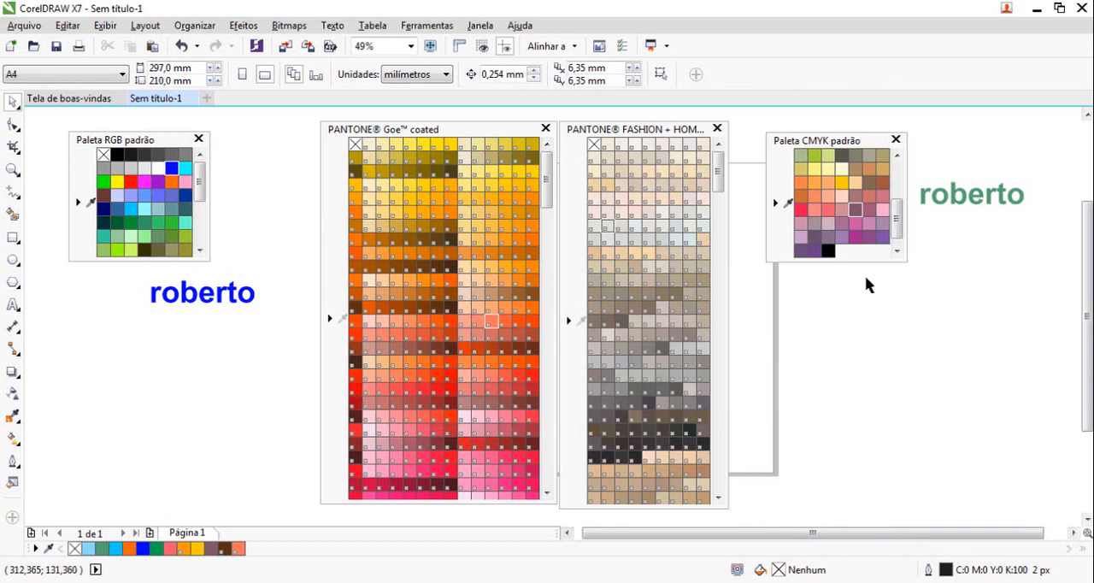
Move the blue text directly beneath the RGB palette and enlarge it to about 84 by 18 mm
click(982, 204)
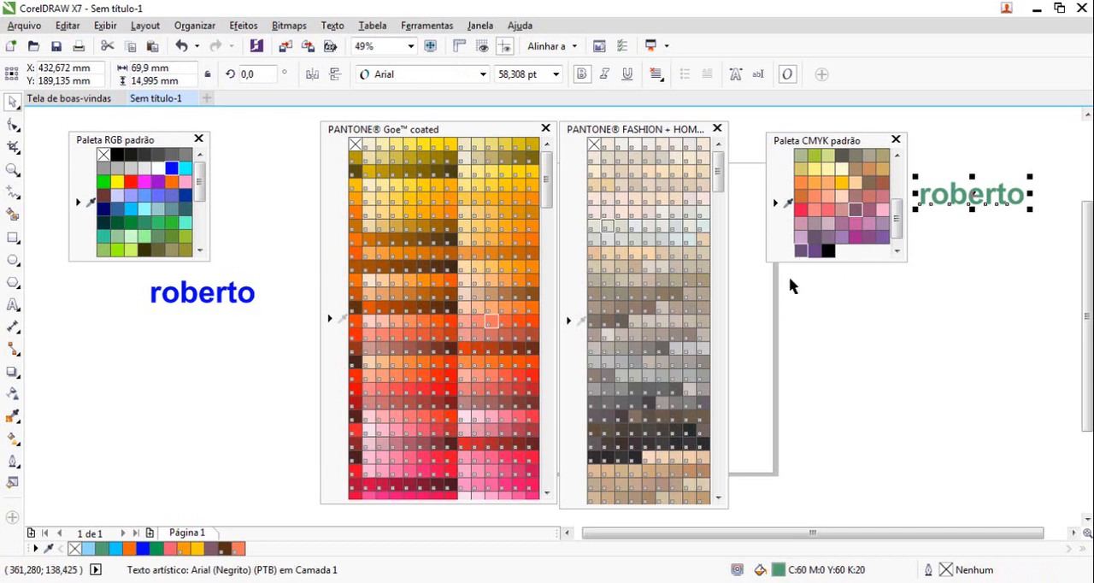
click(196, 294)
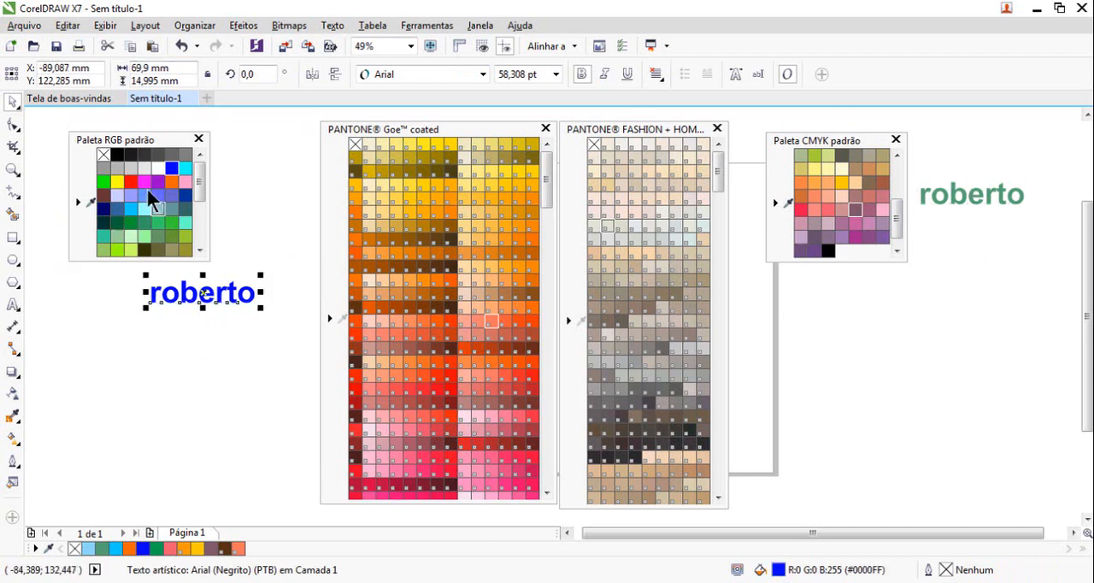
drag(208, 299, 103, 279)
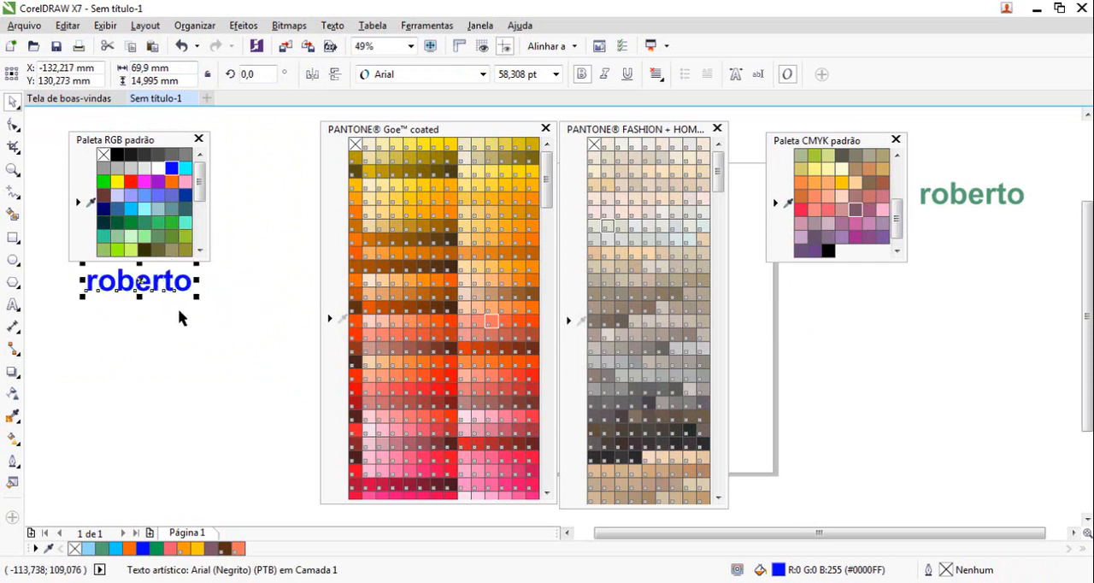
drag(196, 297, 206, 299)
drag(78, 301, 74, 321)
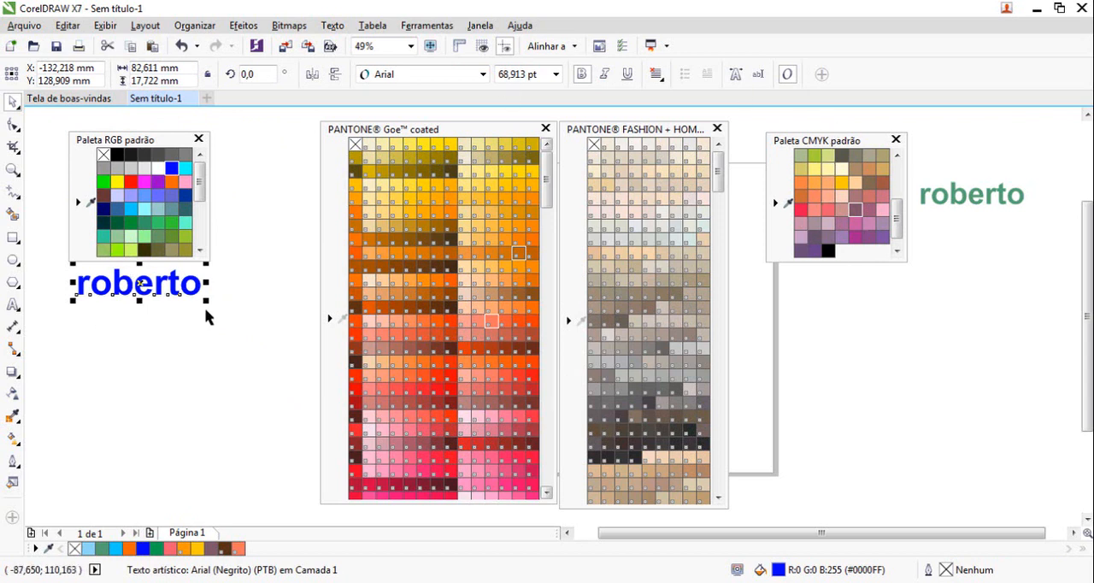
drag(208, 304, 234, 320)
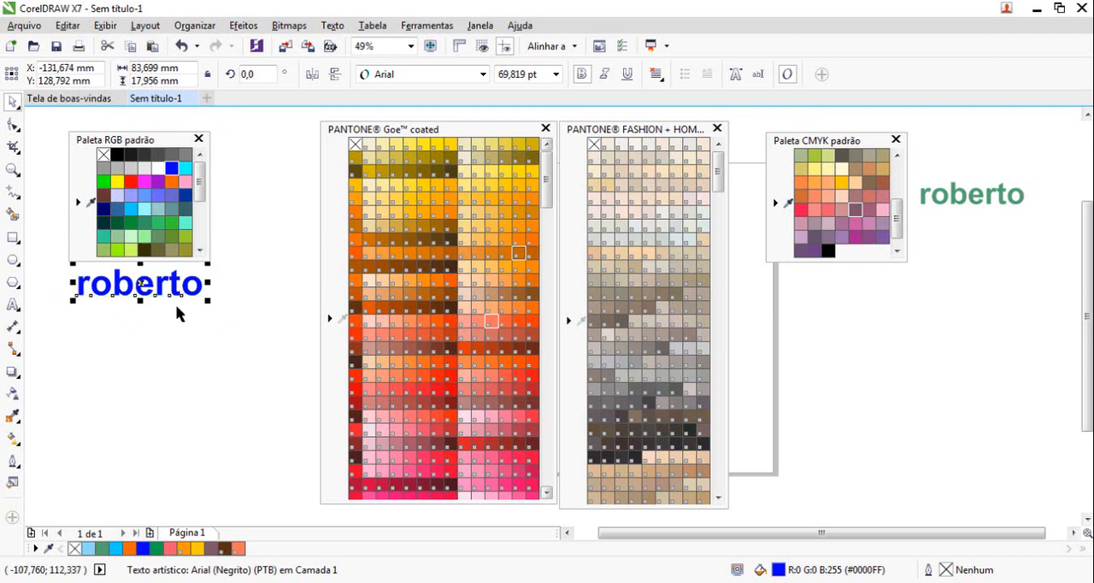
Shift the blue text slightly lower below the RGB palette and enlarge it to about 98 by 21 mm
drag(252, 338, 37, 261)
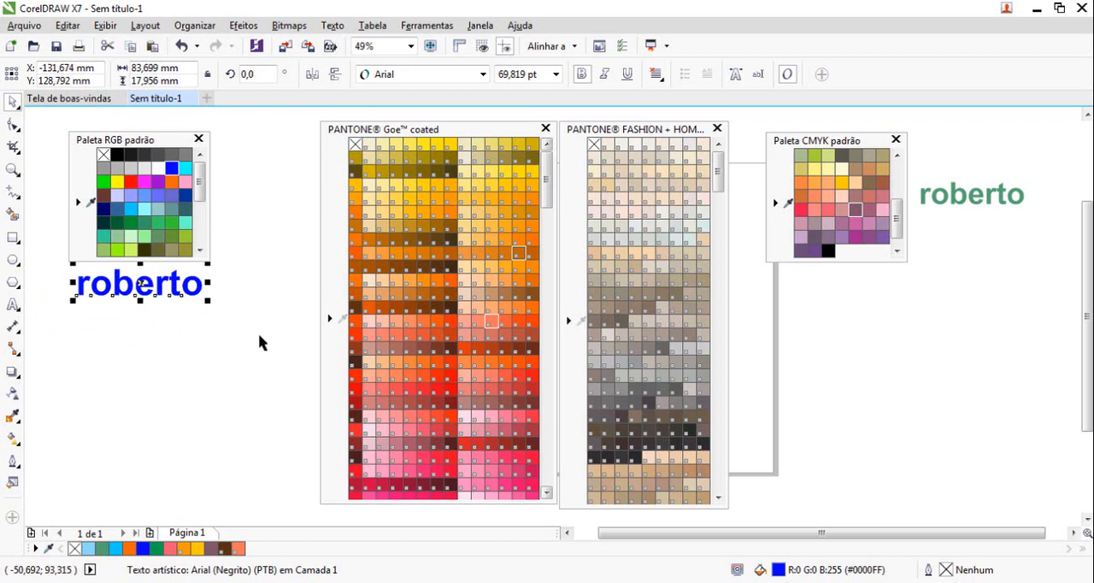
click(137, 334)
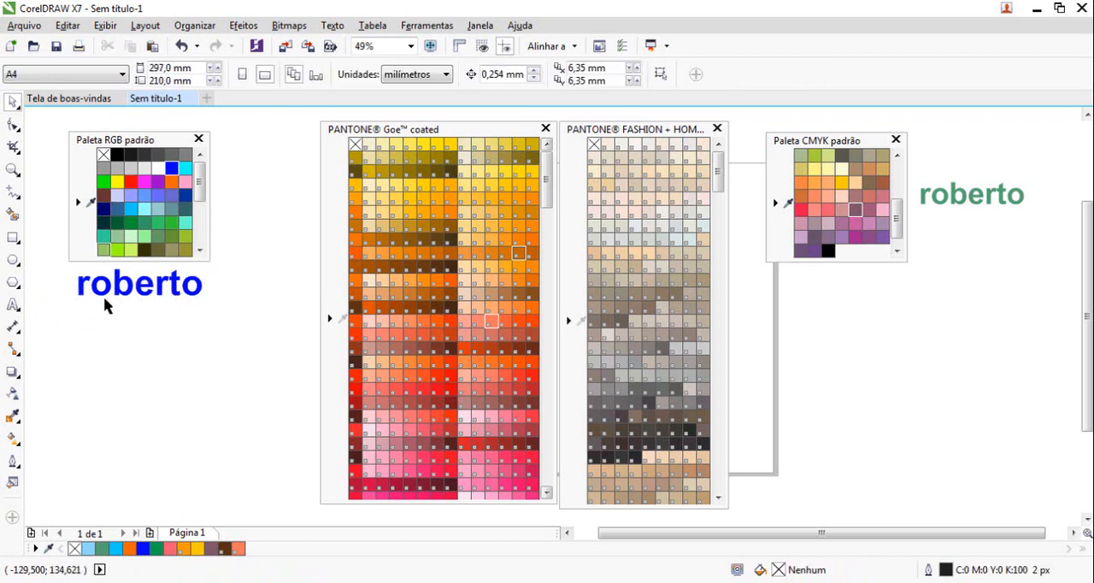
drag(46, 262, 216, 335)
drag(182, 292, 184, 313)
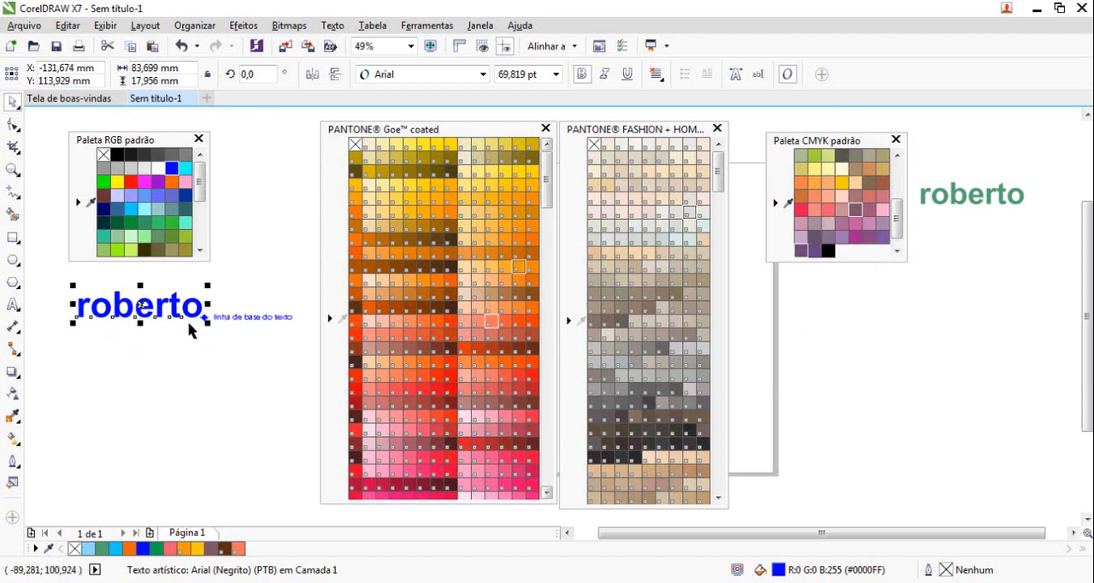
mouse_move(72, 285)
mouse_down()
mouse_move(54, 271)
mouse_move(58, 281)
mouse_up()
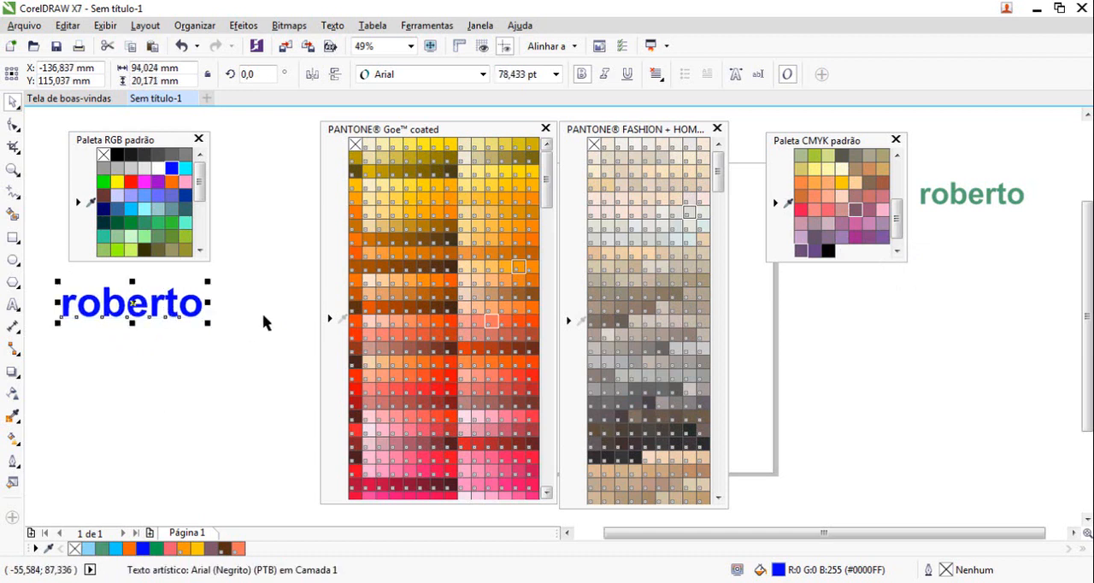
drag(207, 323, 213, 338)
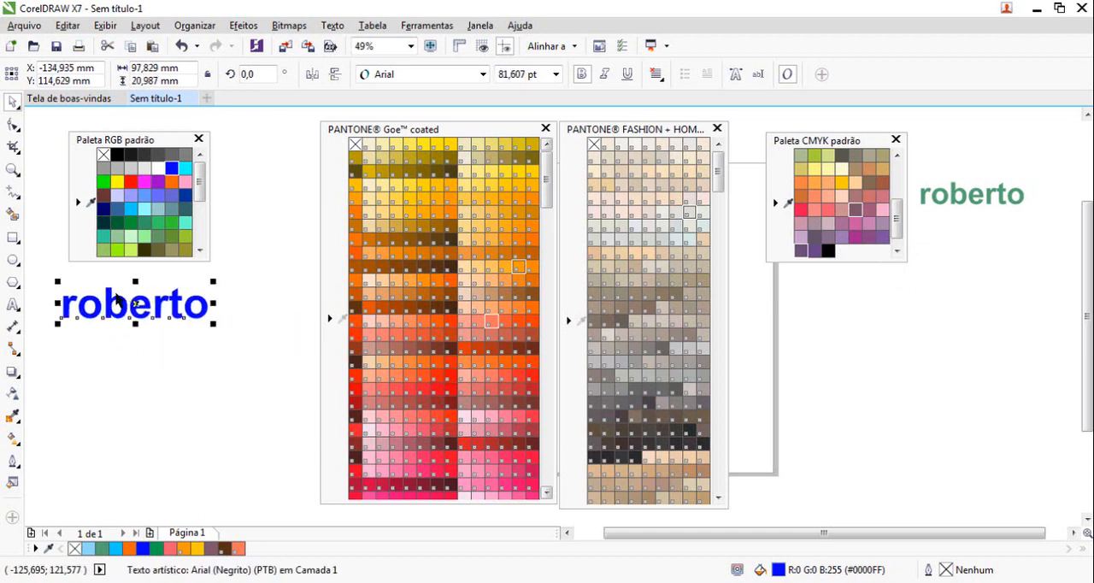